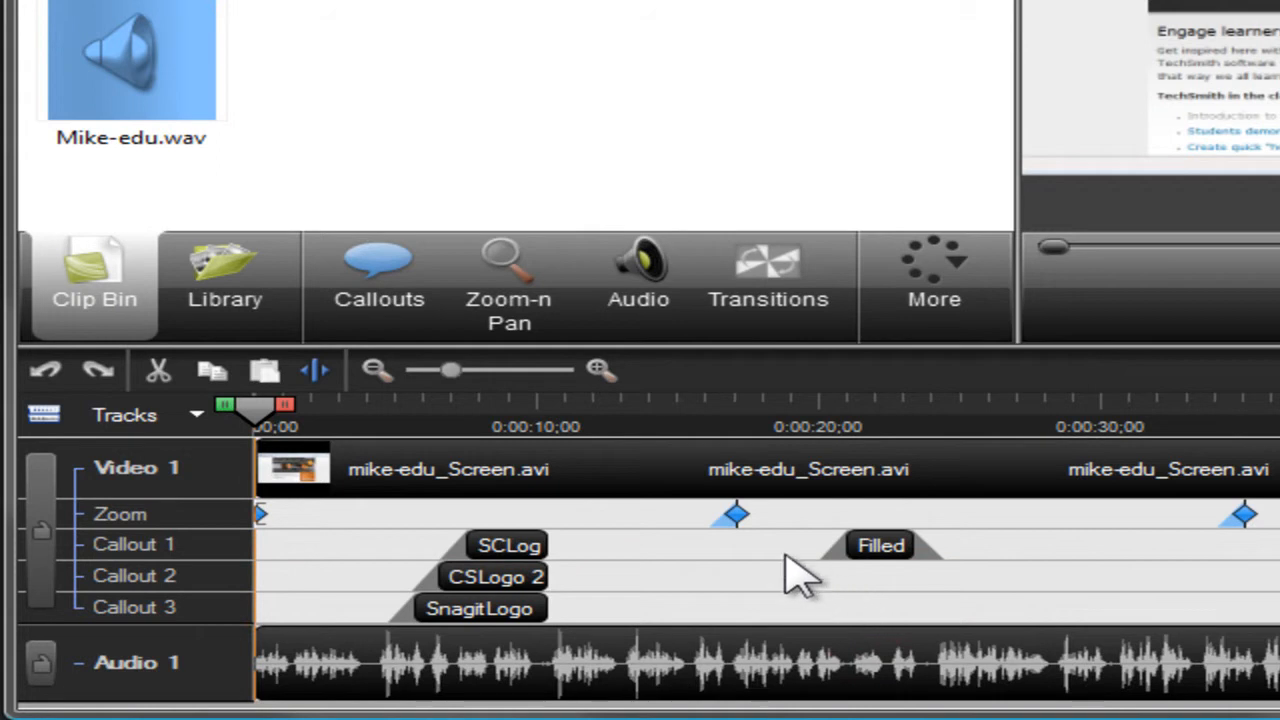
{"action": "left_click", "coordinate": [598, 373]}
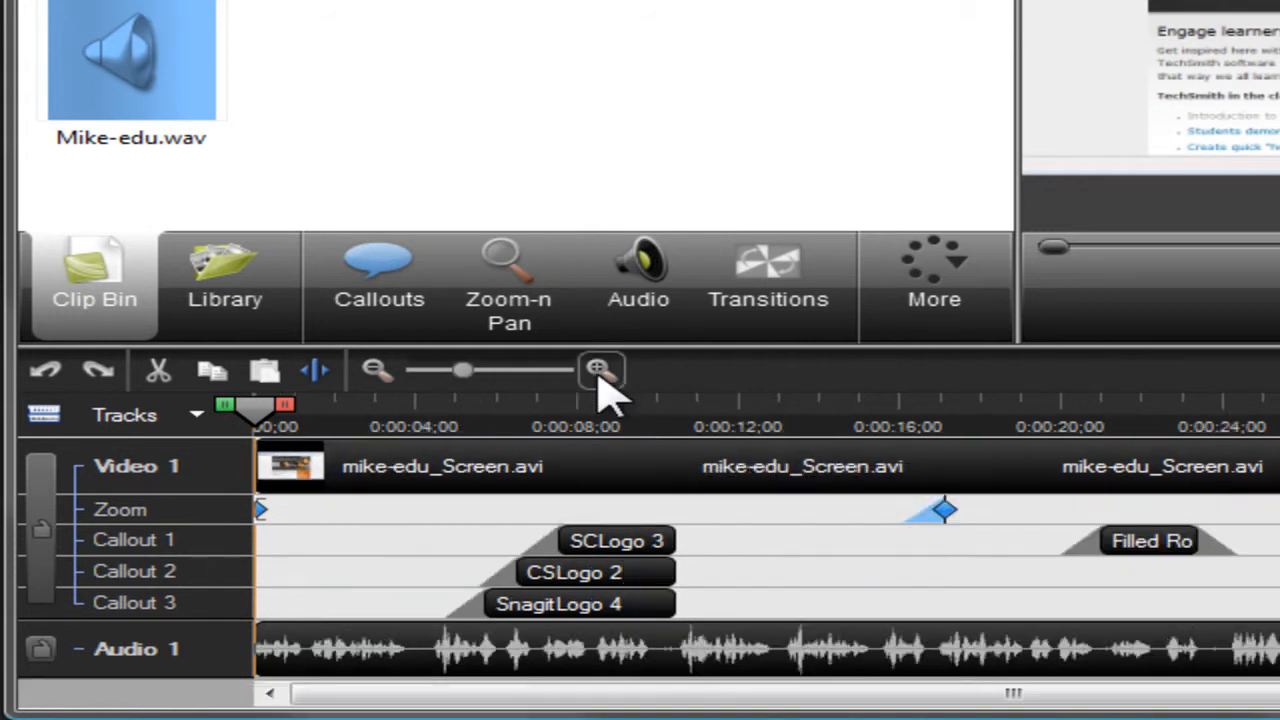
{"action": "left_click", "coordinate": [598, 373]}
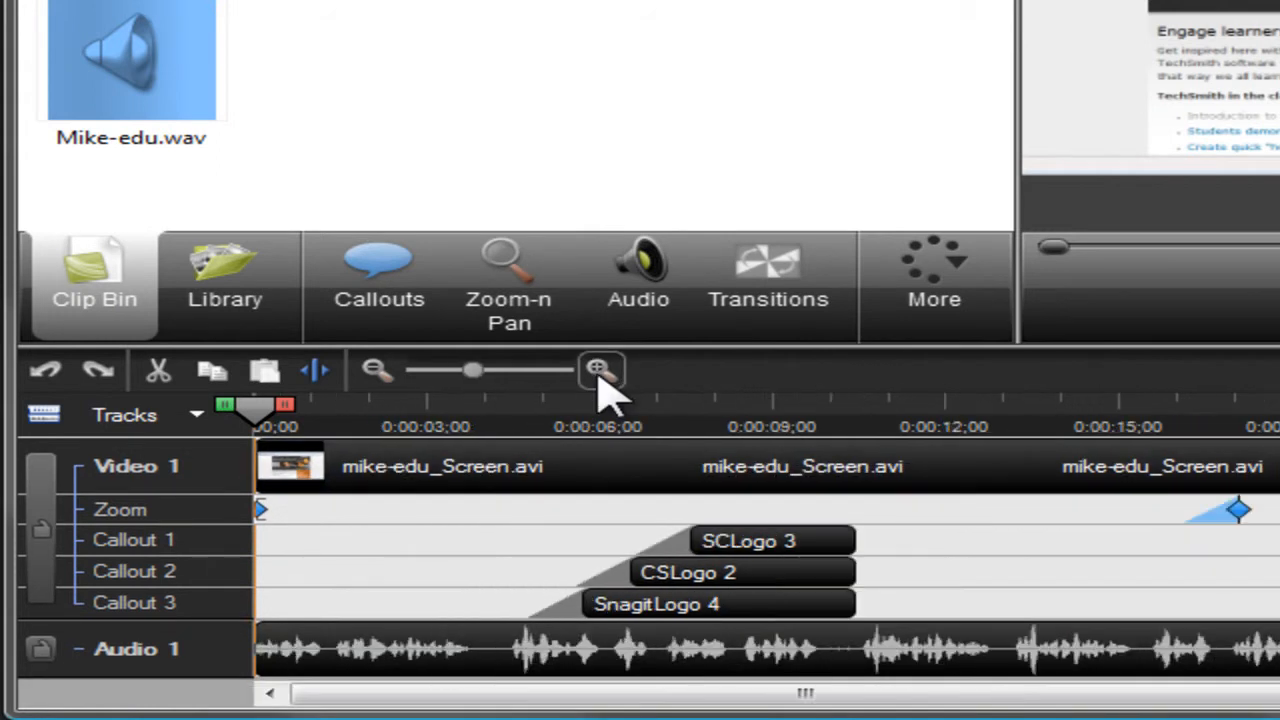
{"action": "left_click", "coordinate": [380, 376]}
{"action": "left_click", "coordinate": [380, 376]}
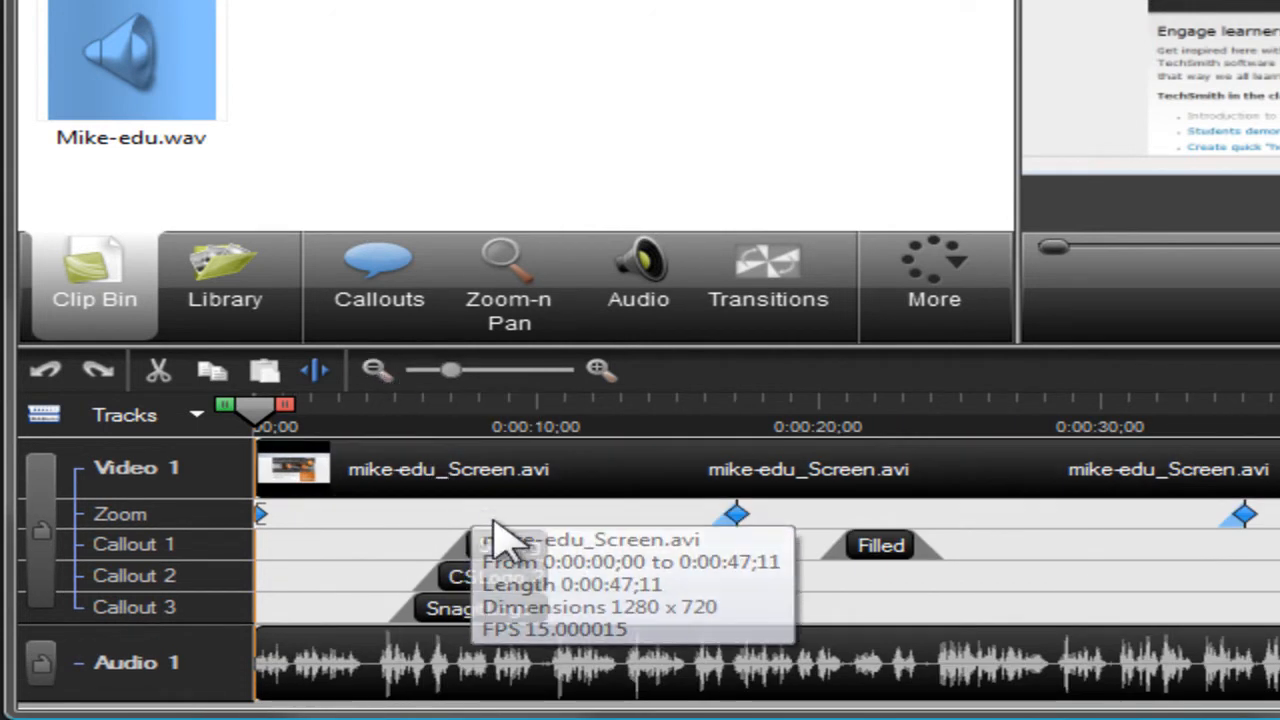
Step: Move the SCLogo 3 callout to start at 0:00:11;06 and retime it by extending its start earlier and trimming its end
{"action": "left_click", "coordinate": [535, 560]}
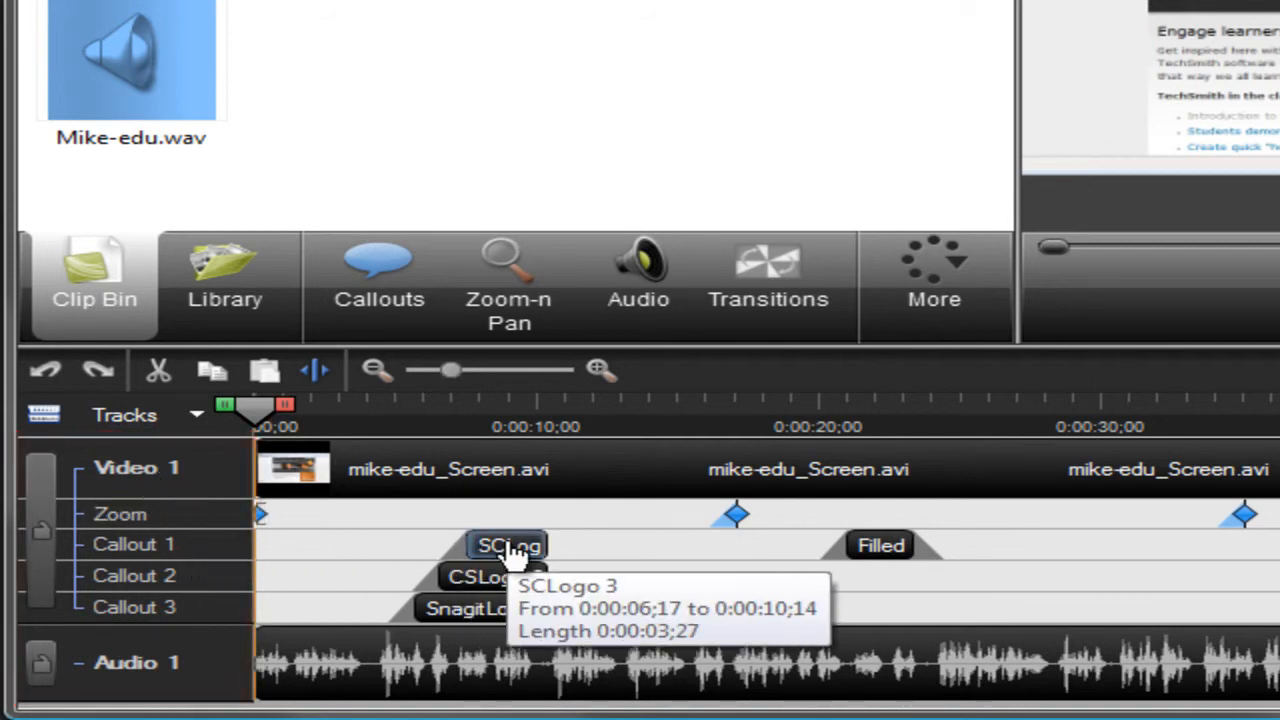
{"action": "left_click_drag", "start_coordinate": [510, 555], "coordinate": [640, 555]}
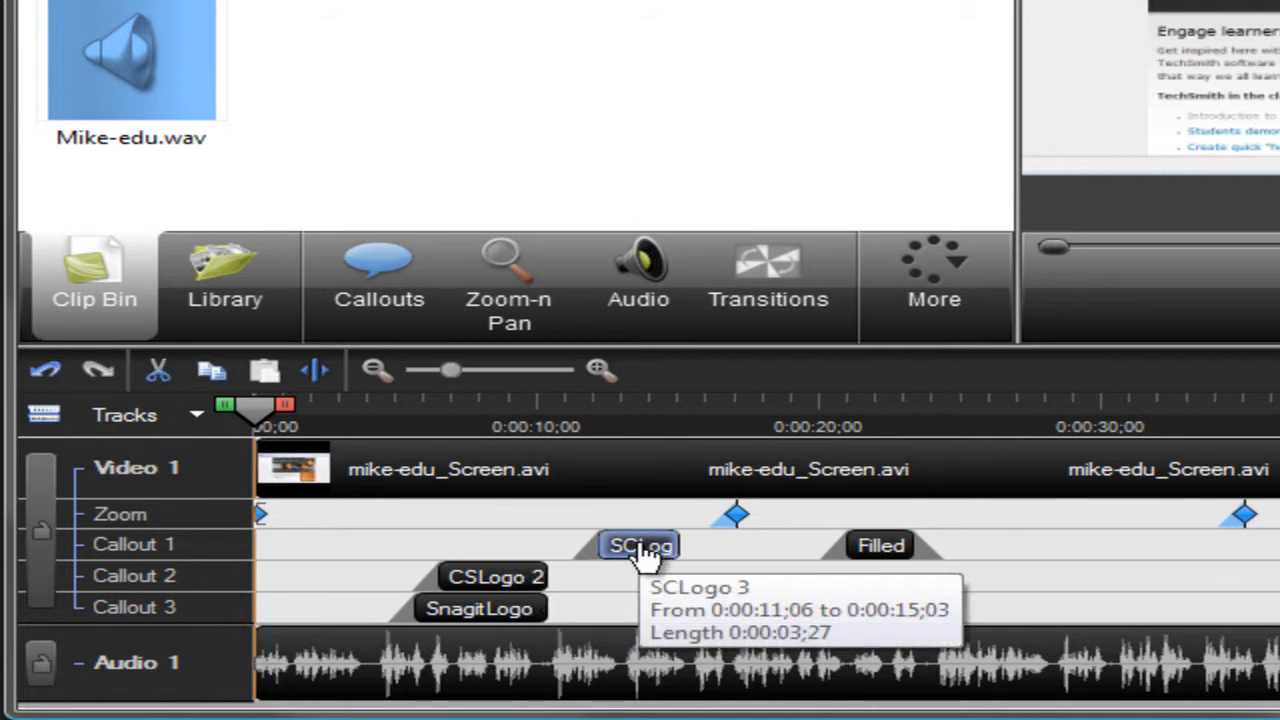
{"action": "left_click_drag", "start_coordinate": [600, 546], "coordinate": [540, 553]}
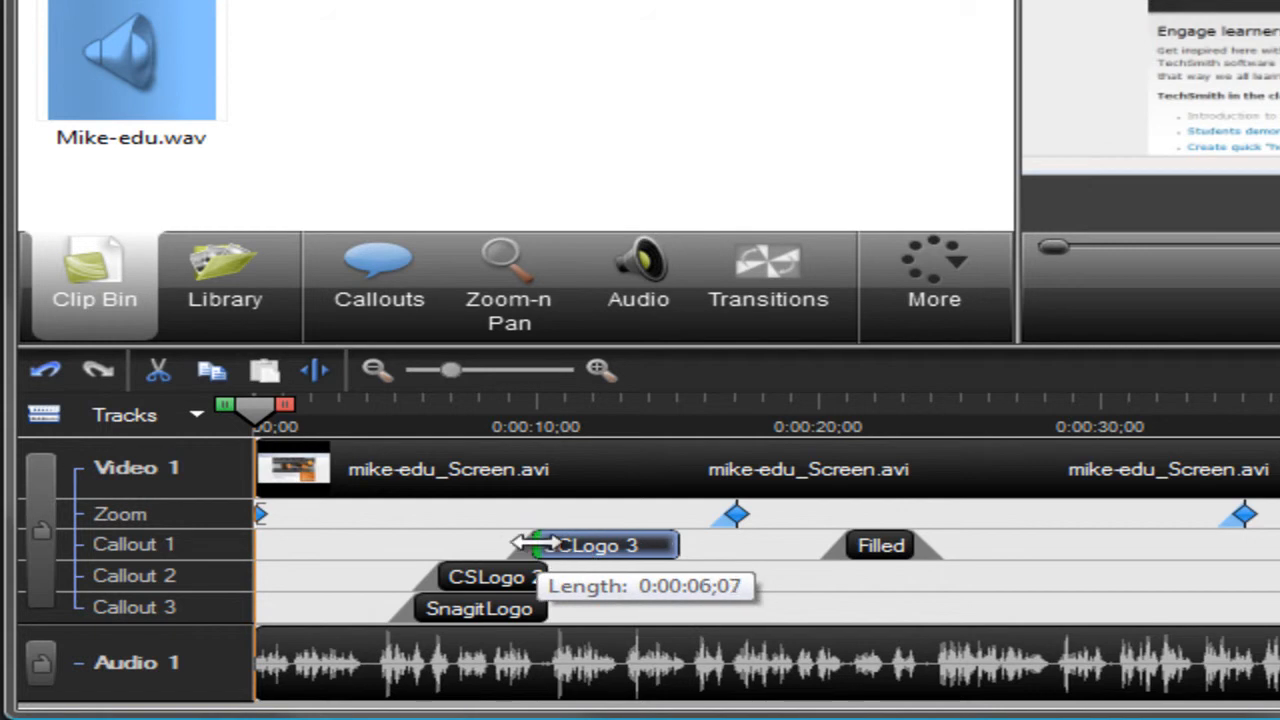
{"action": "left_click_drag", "start_coordinate": [678, 546], "coordinate": [650, 543]}
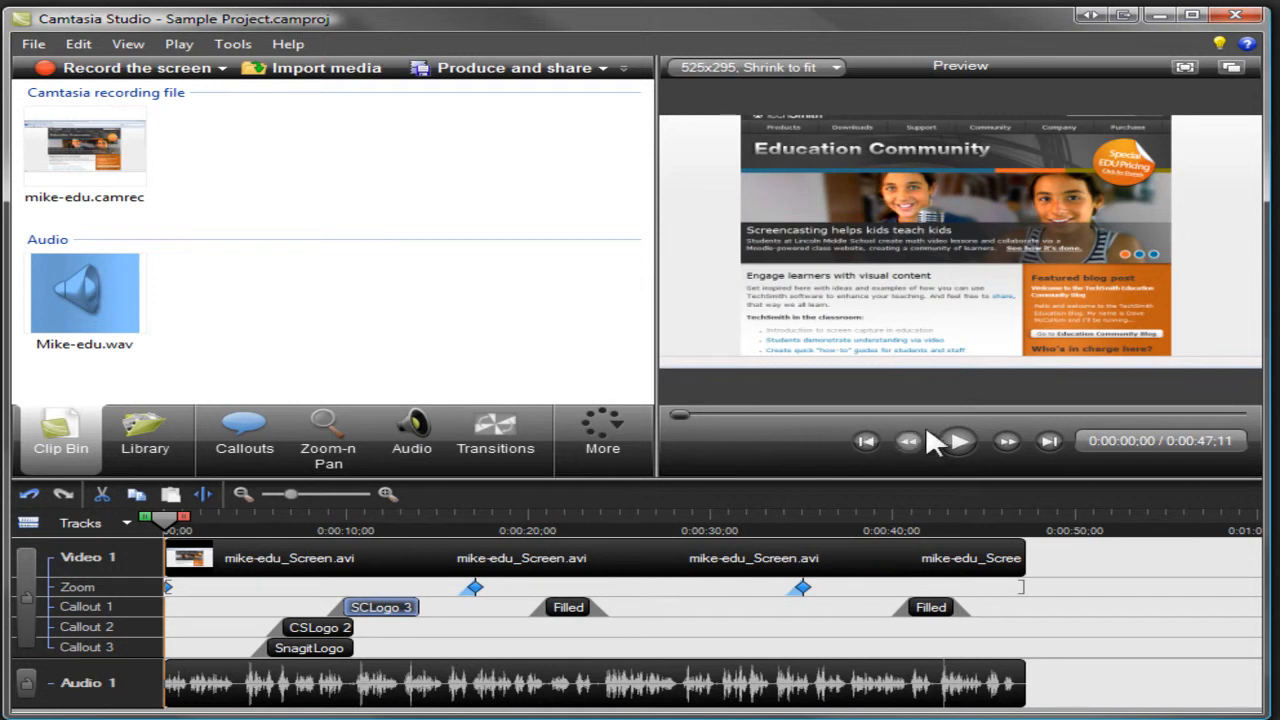
Step: Play the project's opening and try selecting the timeline from 0:00:10;27 to about 0:00:20;16, clearing the selection again
{"action": "left_click", "coordinate": [958, 441]}
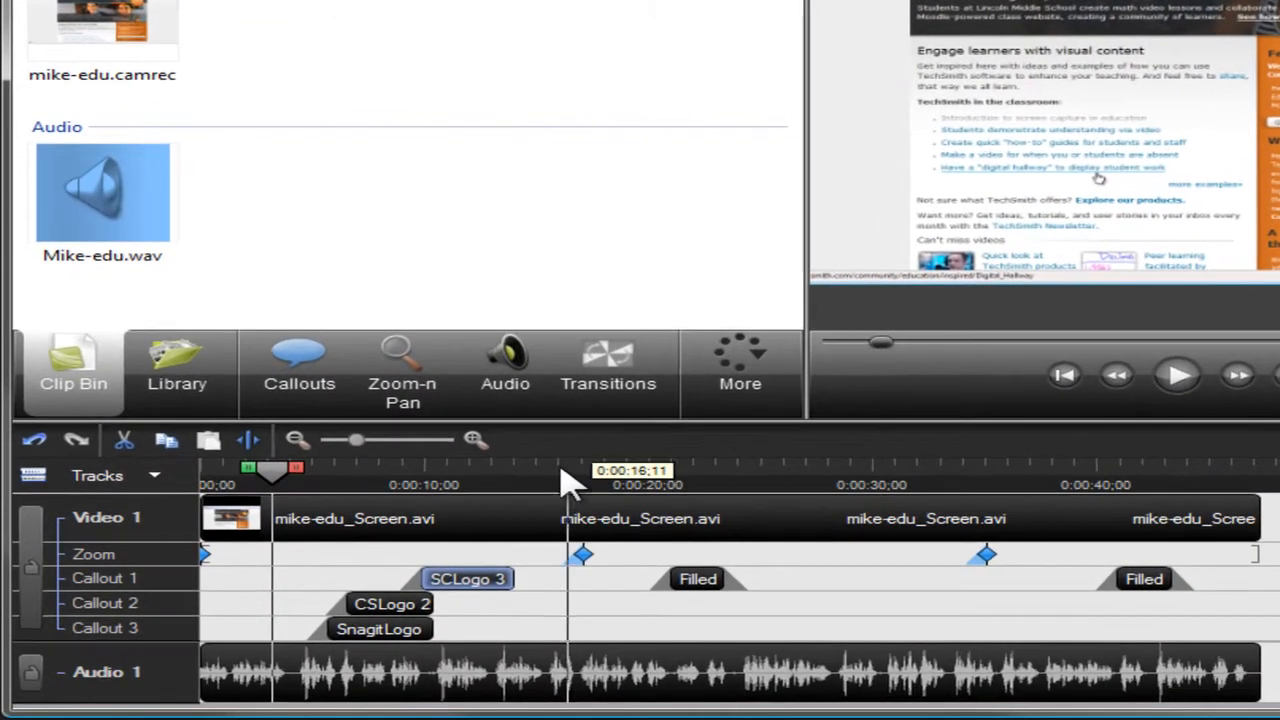
{"action": "left_click", "coordinate": [525, 485]}
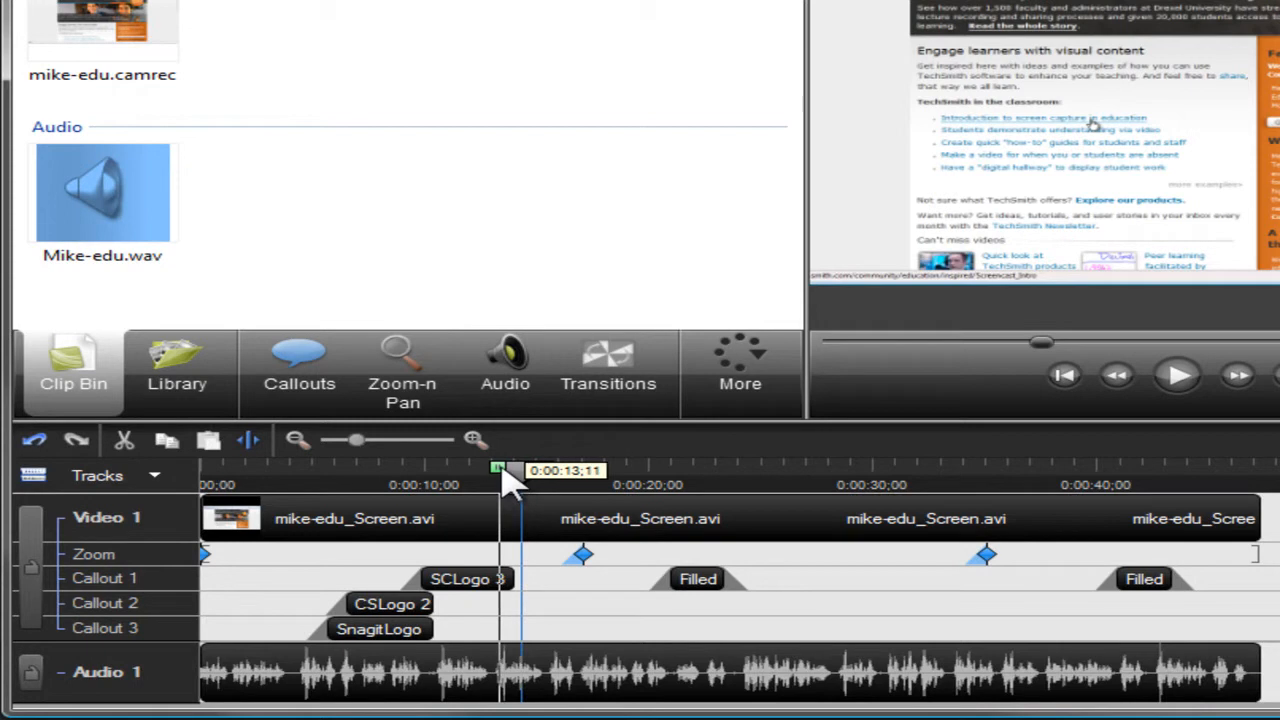
{"action": "left_click_drag", "start_coordinate": [510, 480], "coordinate": [430, 483]}
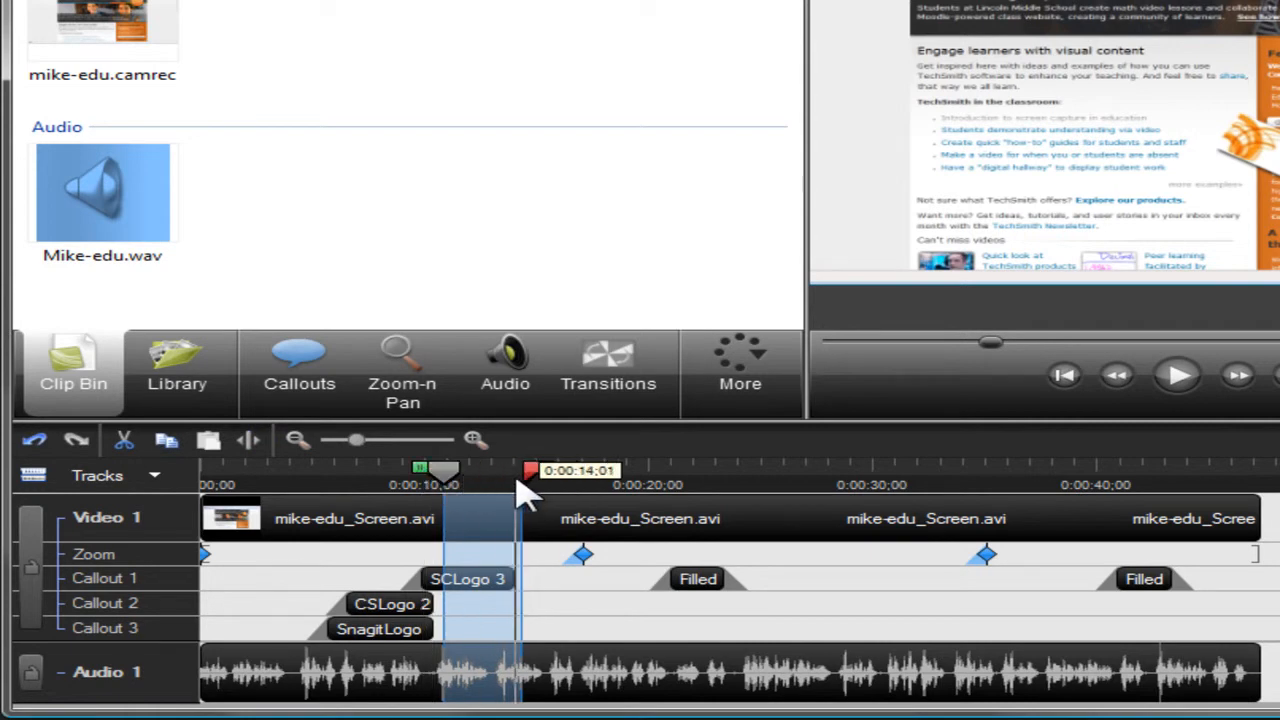
{"action": "left_click_drag", "start_coordinate": [536, 480], "coordinate": [678, 484]}
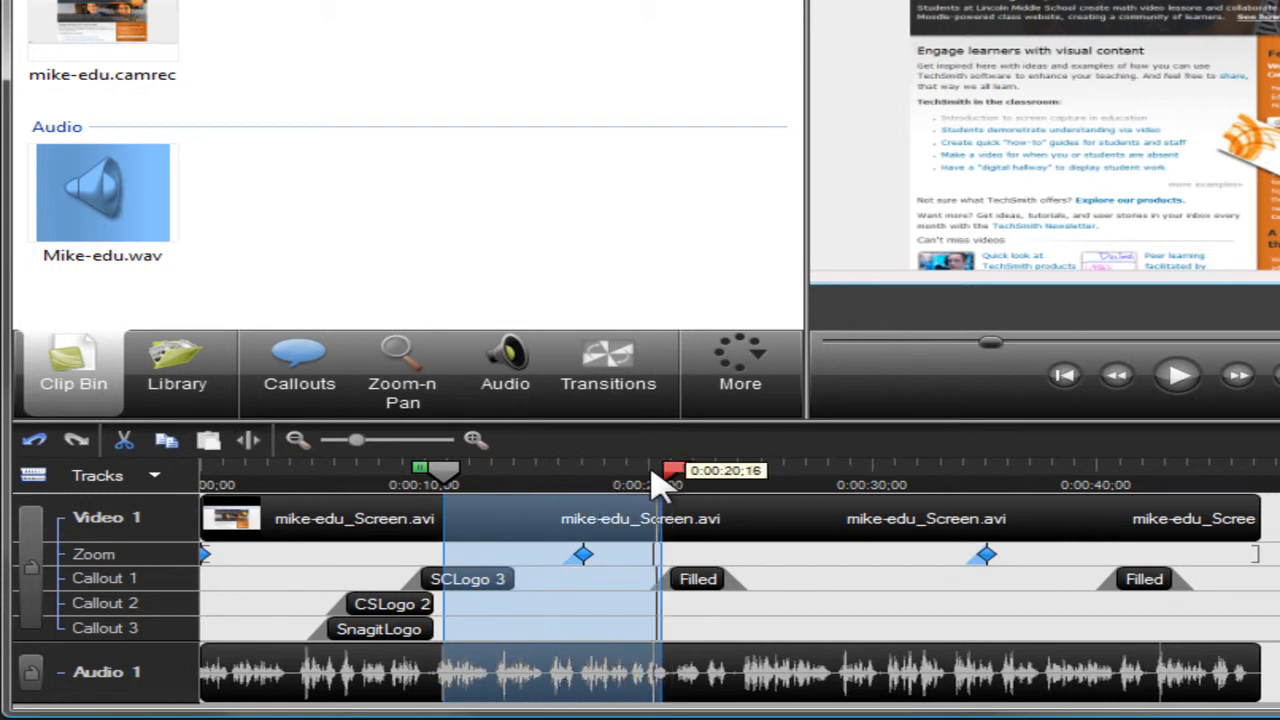
{"action": "left_click", "coordinate": [448, 482]}
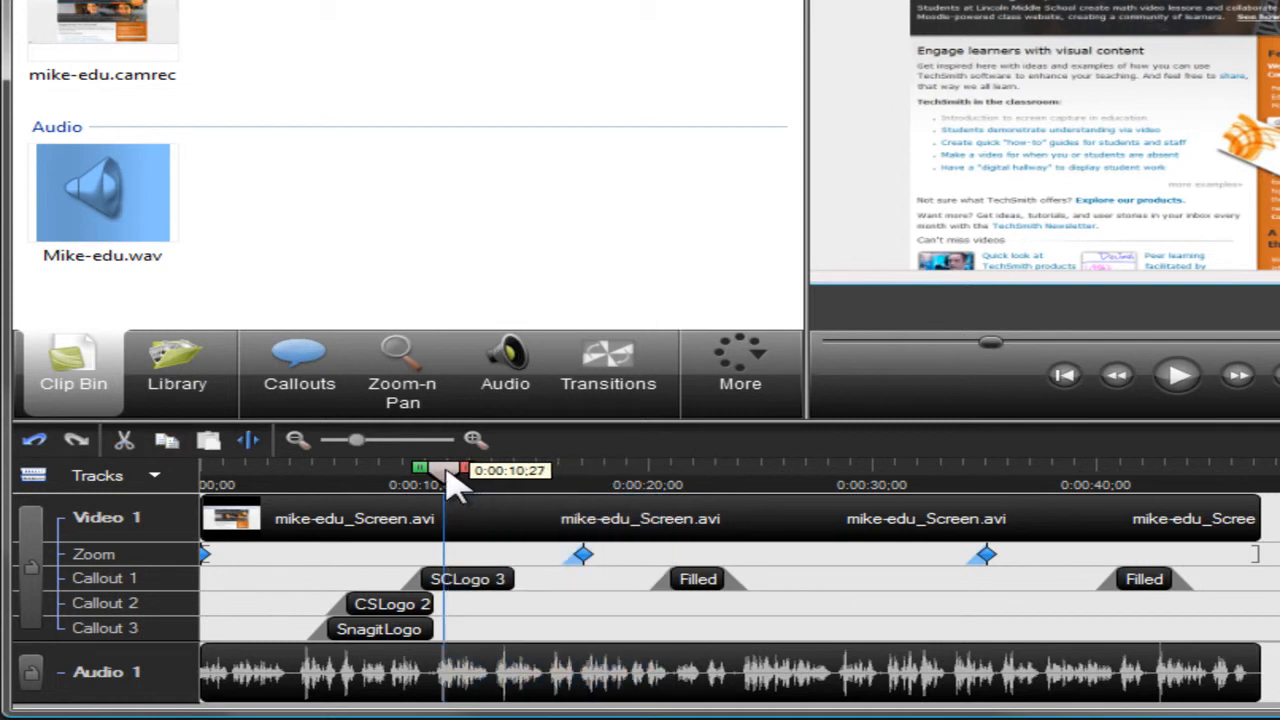
Step: Split the video and audio clips at about 0:00:04;07 on the timeline
{"action": "left_click", "coordinate": [296, 478]}
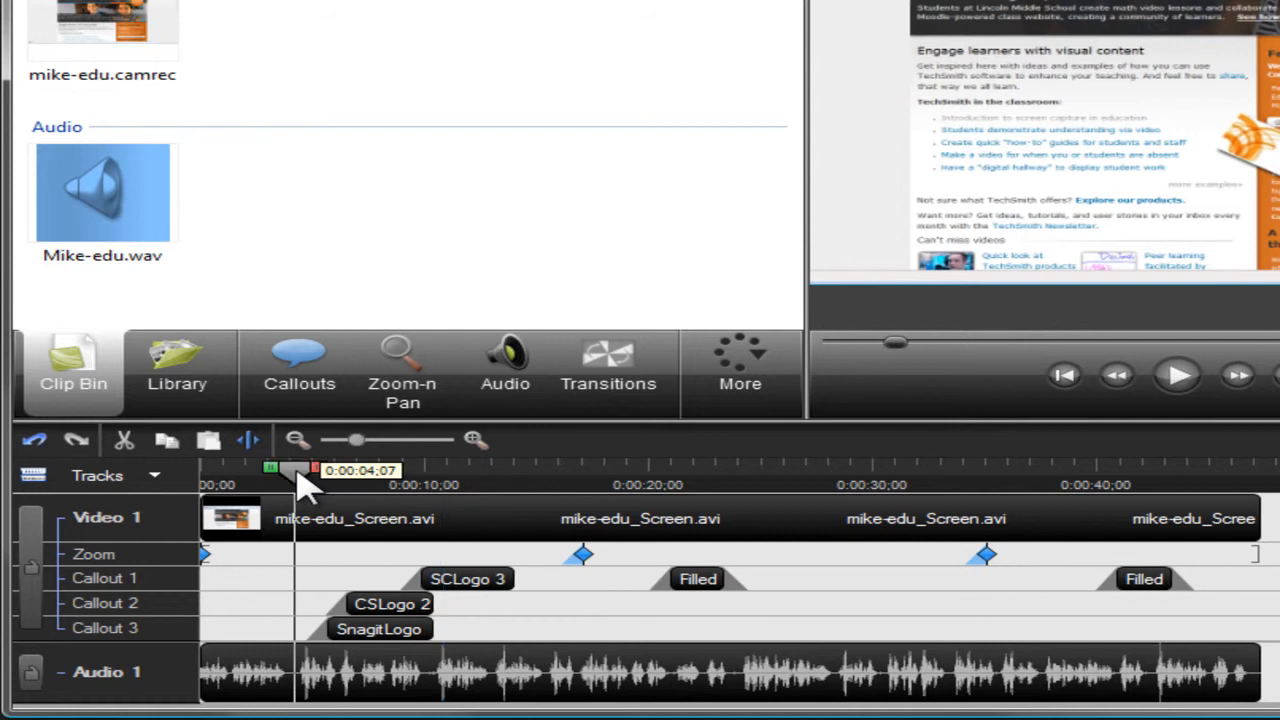
{"action": "left_click", "coordinate": [260, 450]}
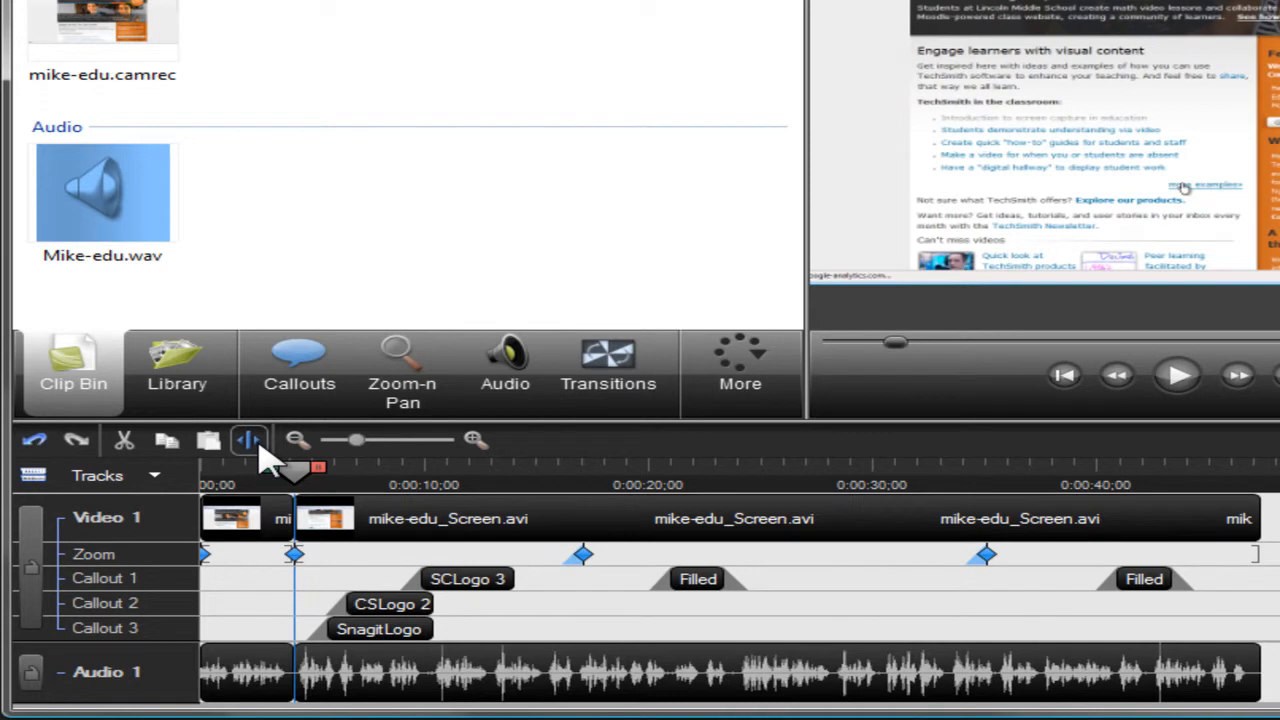
Step: Cut the section from about 0:00:01 up to the split point and undo the cut
{"action": "left_click_drag", "start_coordinate": [278, 483], "coordinate": [215, 480]}
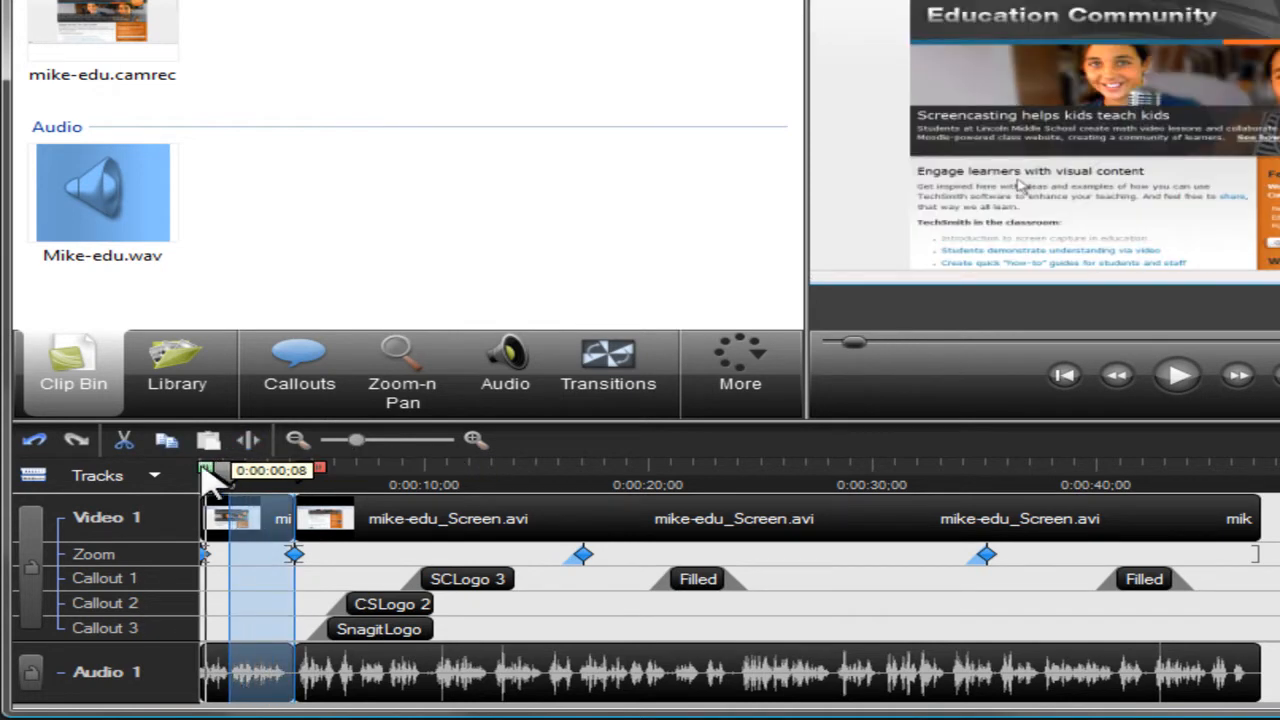
{"action": "left_click", "coordinate": [118, 450]}
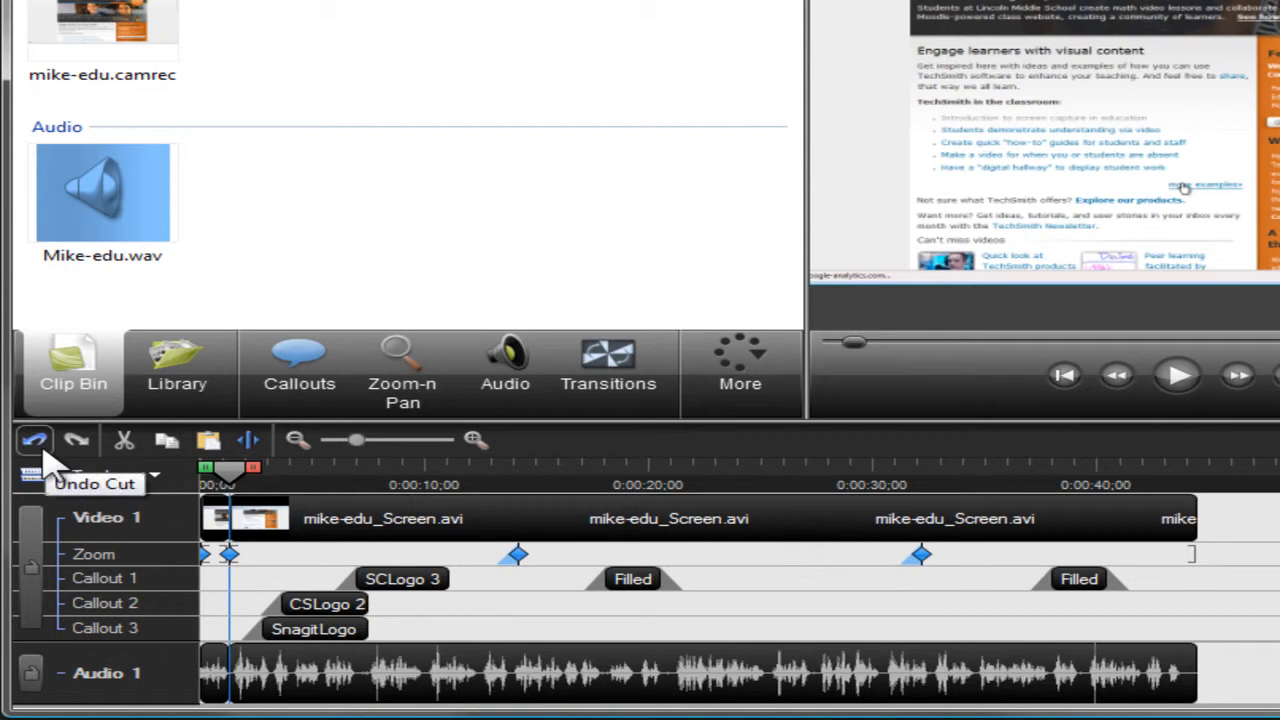
{"action": "left_click", "coordinate": [35, 440]}
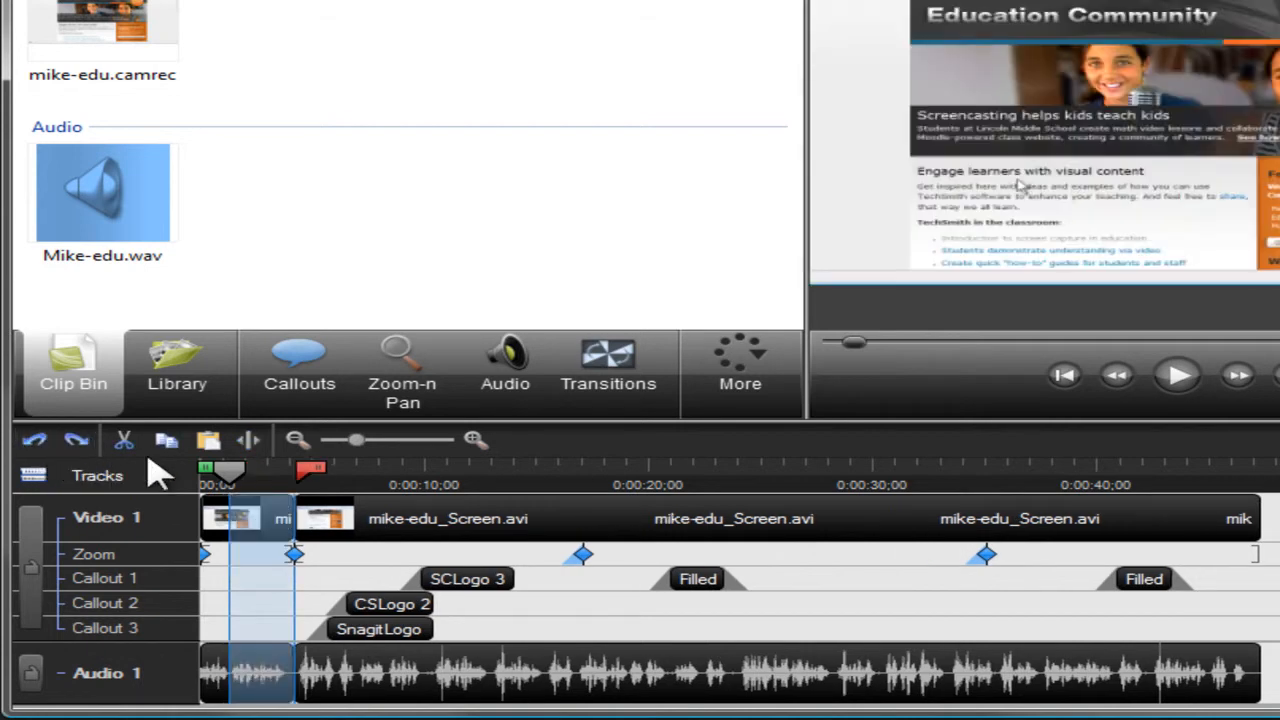
Step: Park the playhead at 0:00:06;15 and expand the Rounded Angles folder in the Library
{"action": "left_click_drag", "start_coordinate": [280, 480], "coordinate": [357, 480]}
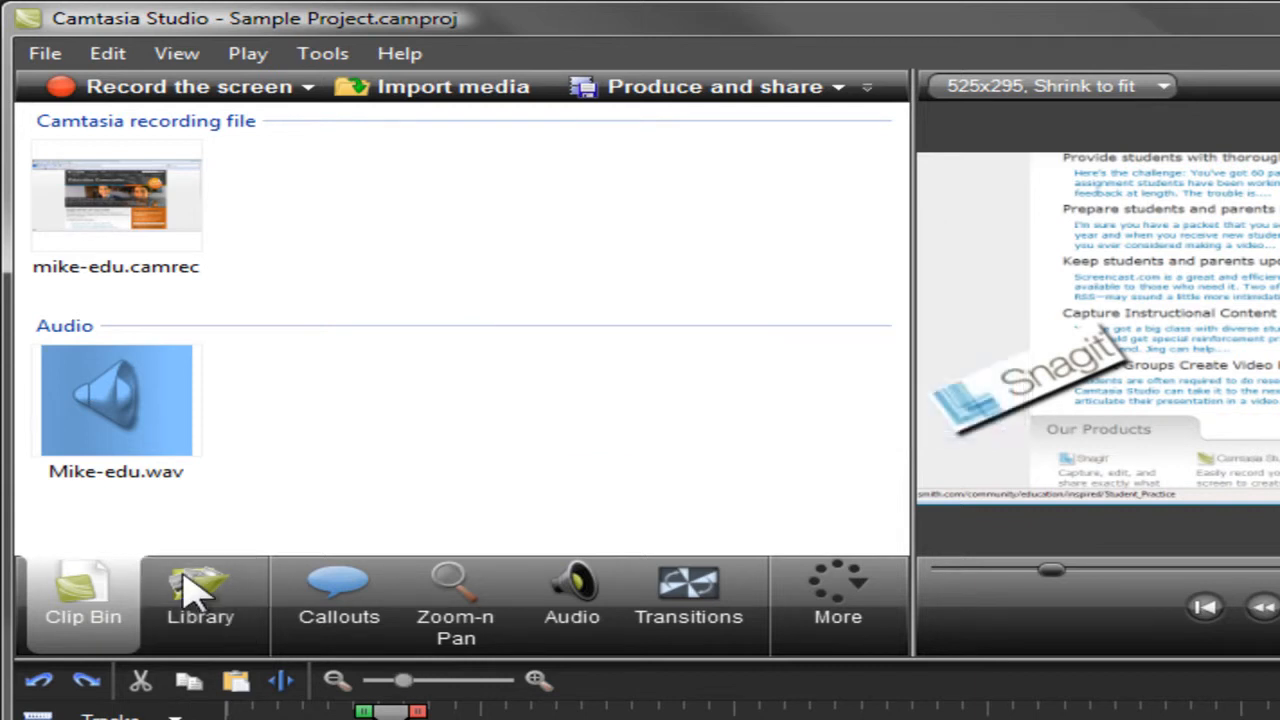
{"action": "left_click", "coordinate": [192, 592]}
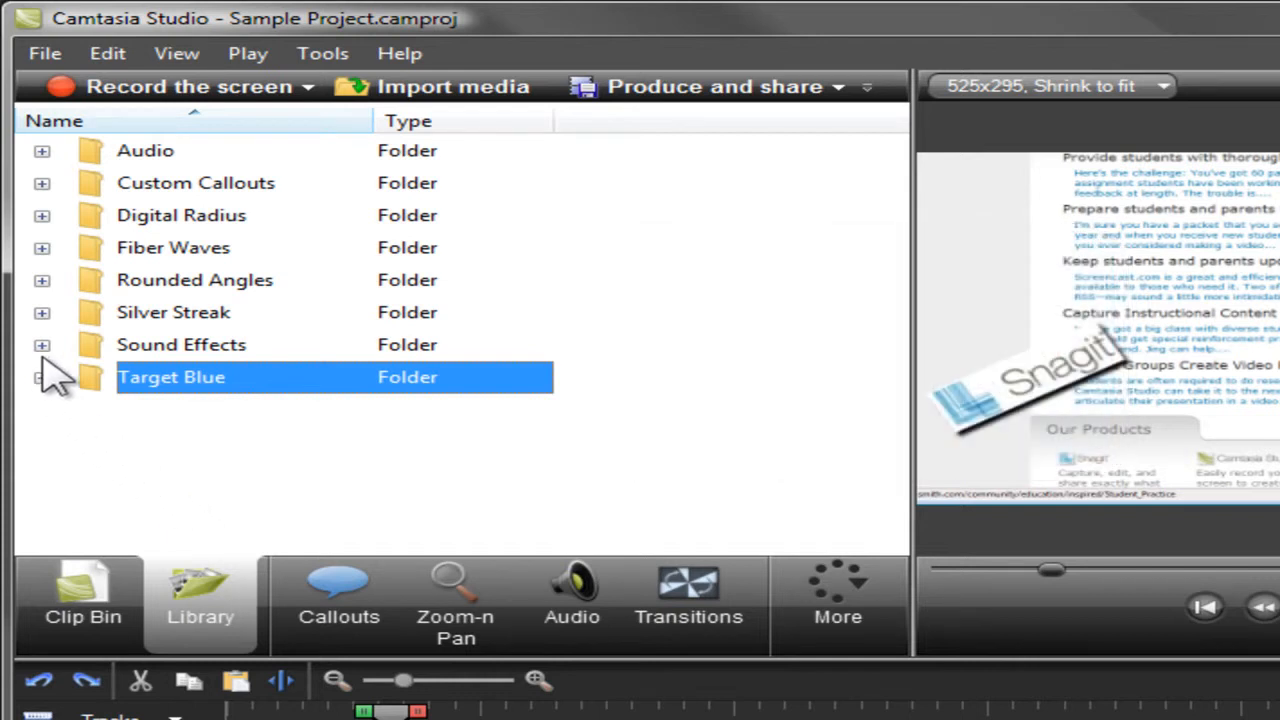
{"action": "left_click", "coordinate": [42, 280]}
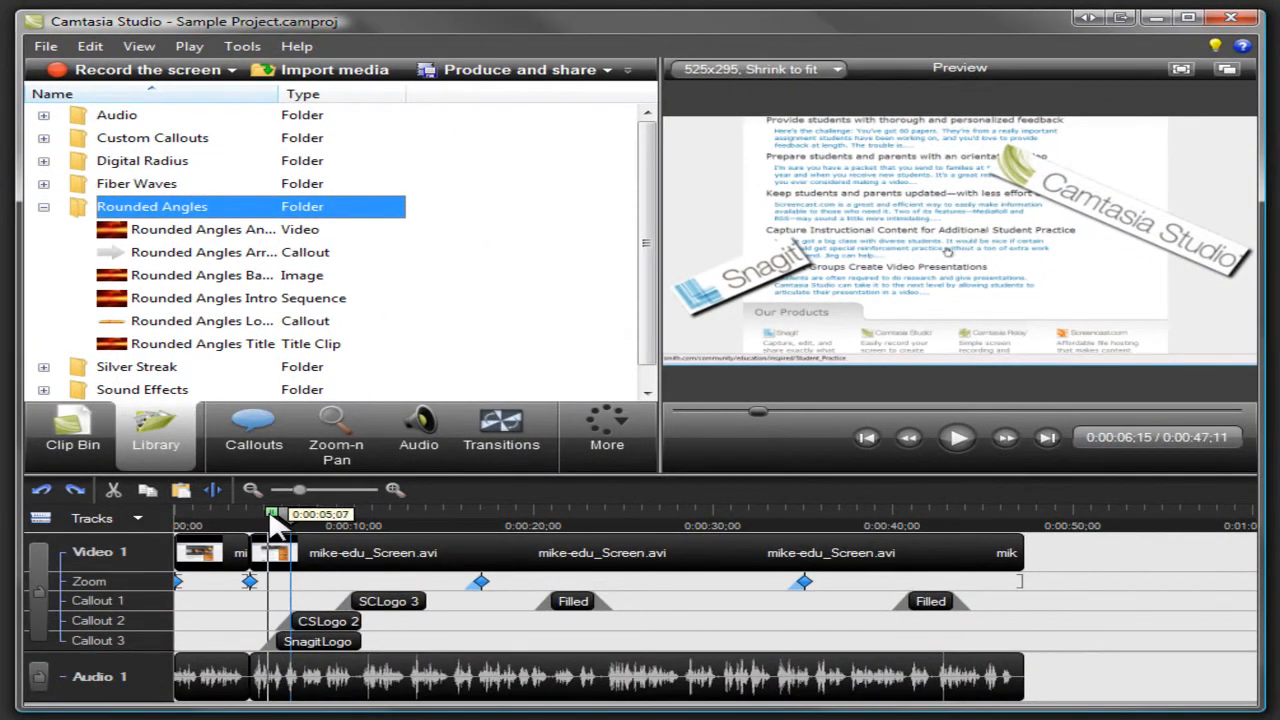
Step: Select the timeline section from 0:00:03;25 to 0:00:06;15 and add it to the Library
{"action": "left_click_drag", "start_coordinate": [270, 514], "coordinate": [223, 513]}
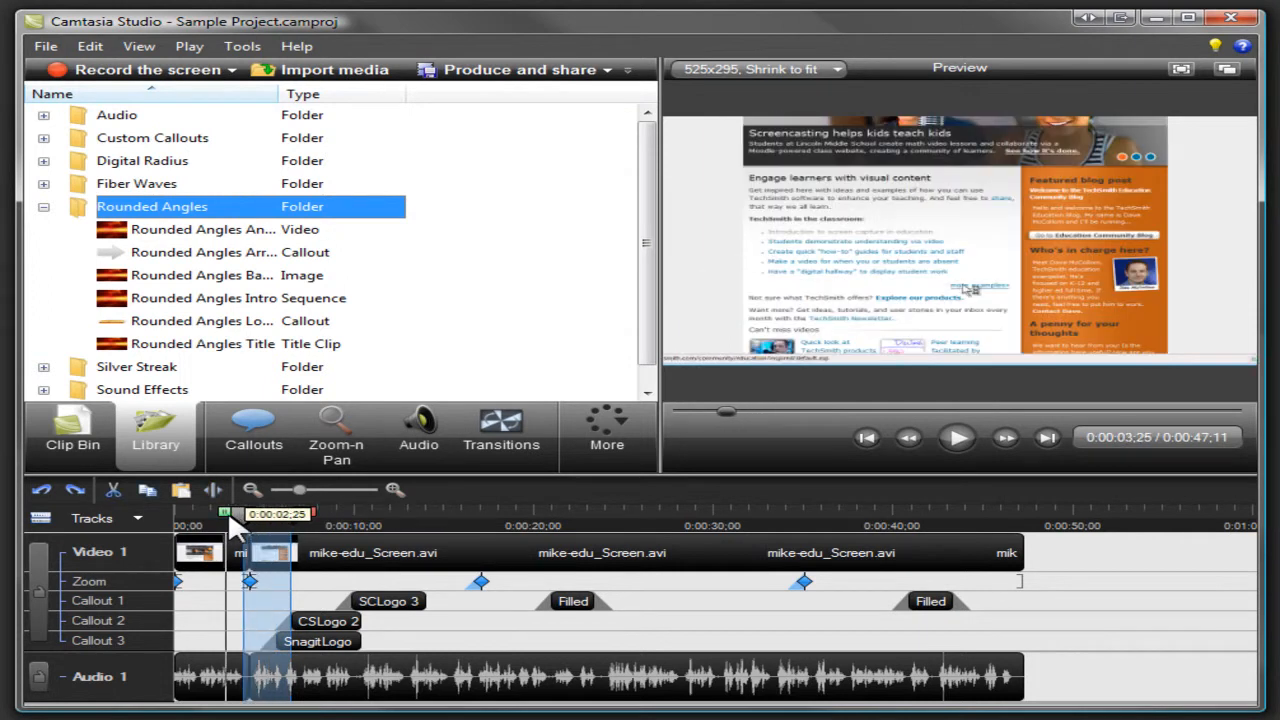
{"action": "right_click", "coordinate": [266, 553]}
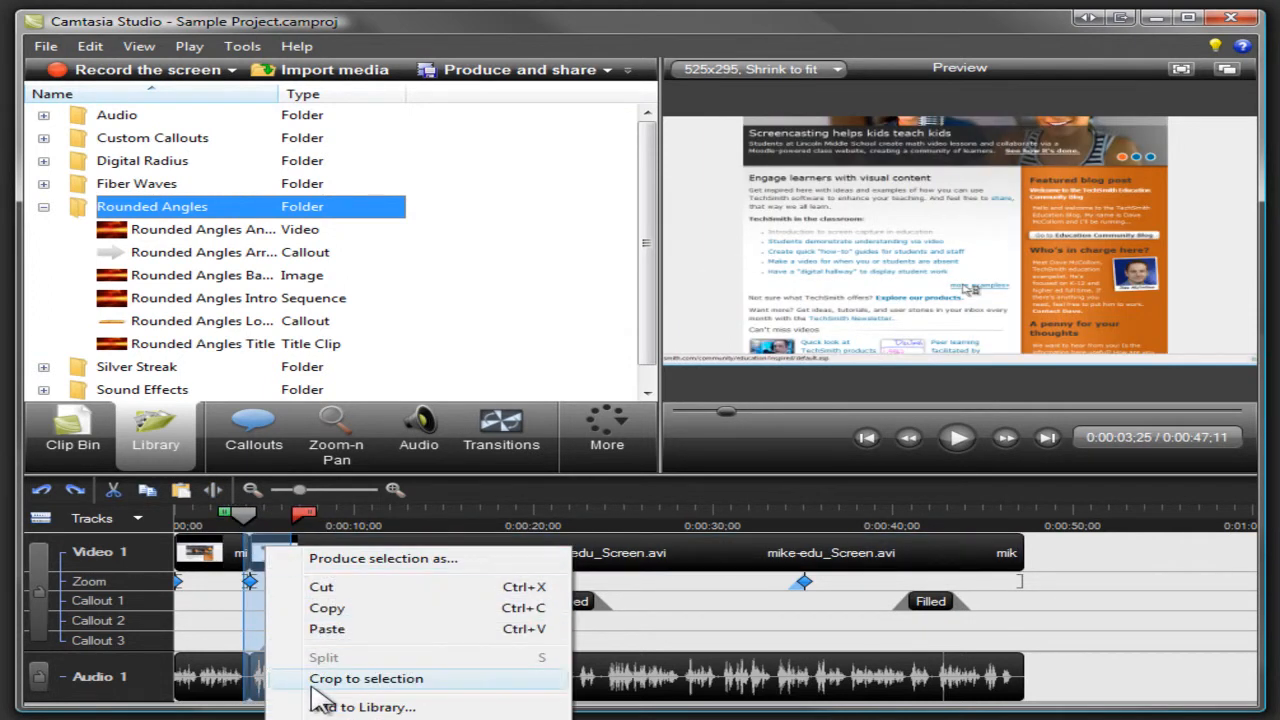
{"action": "left_click", "coordinate": [340, 707]}
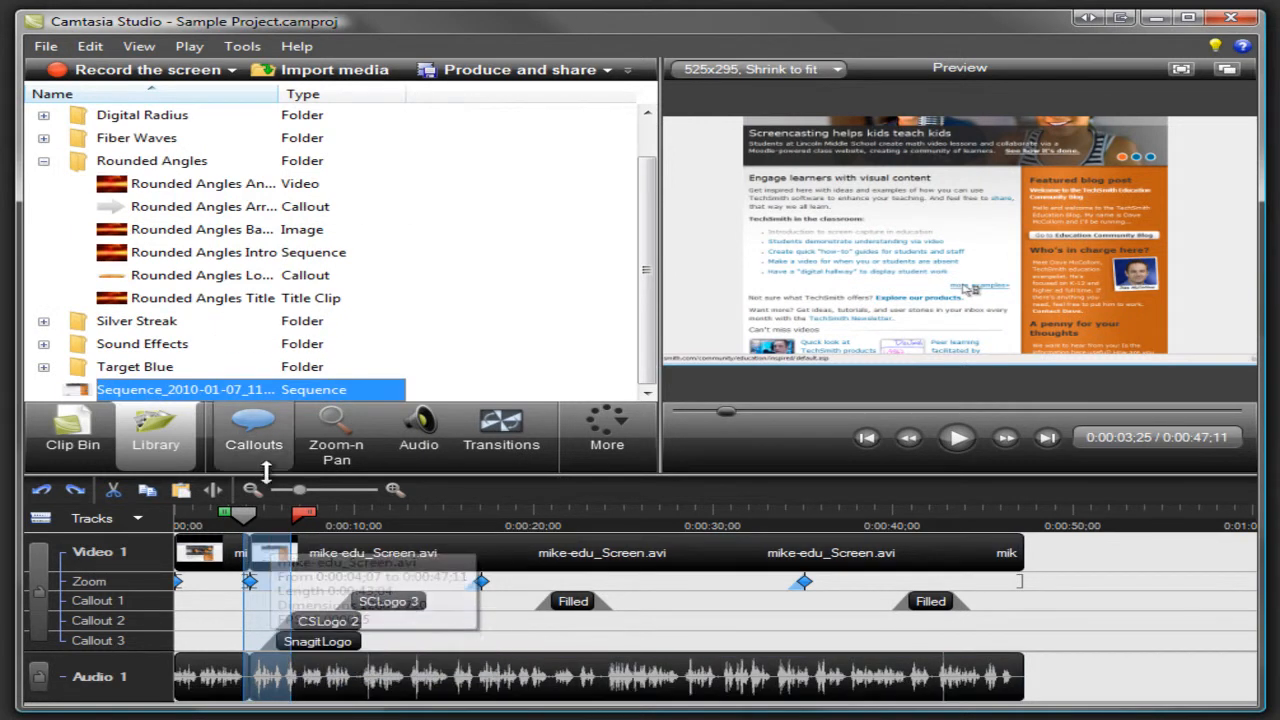
Step: Insert the Rounded Angles Title clip from the Library at the very start of the Video 1 track
{"action": "left_click", "coordinate": [265, 300]}
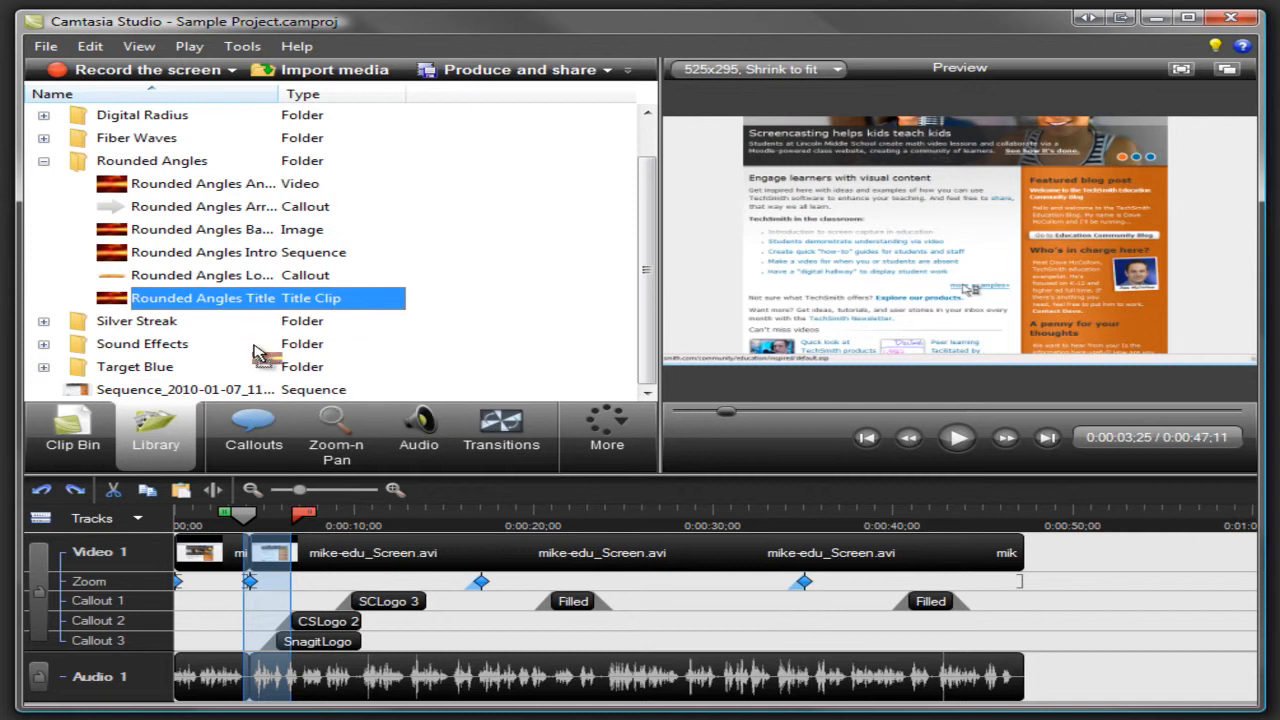
{"action": "left_click", "coordinate": [177, 515]}
{"action": "mouse_move", "coordinate": [250, 552]}
{"action": "left_mouse_down"}
{"action": "mouse_move", "coordinate": [195, 545]}
{"action": "mouse_move", "coordinate": [251, 545]}
{"action": "left_mouse_up"}
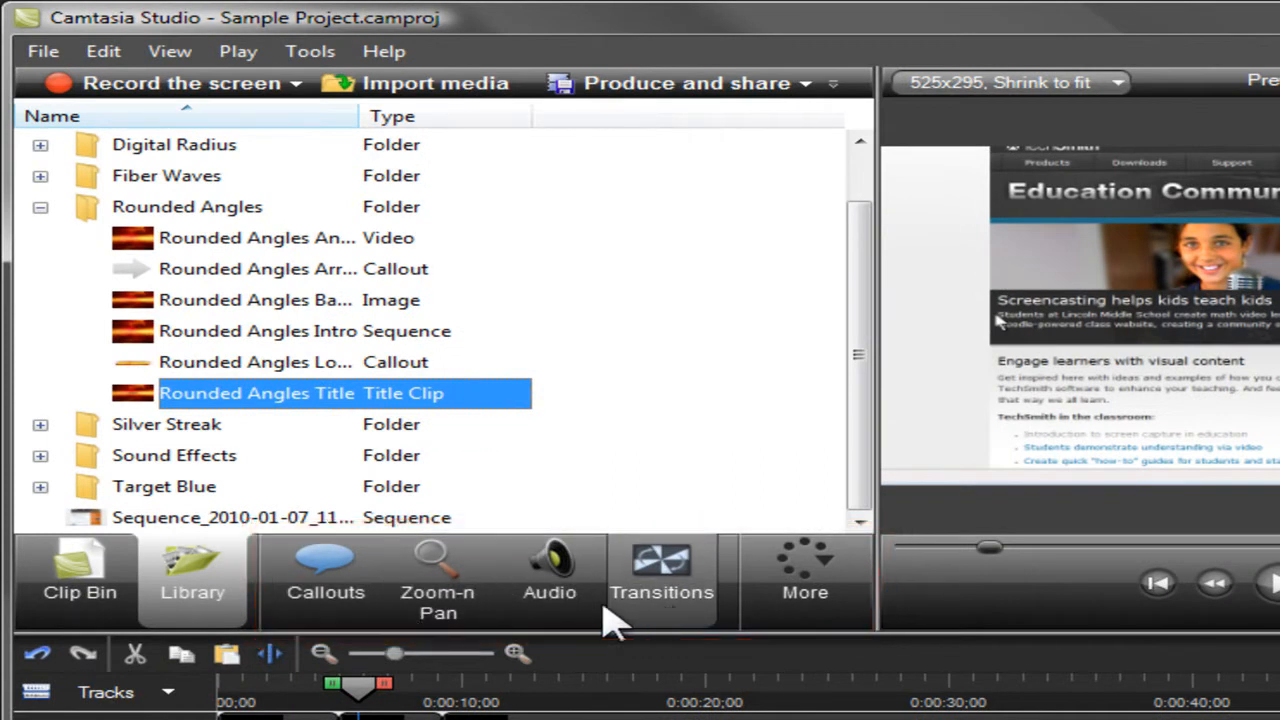
Step: Add a blue right-pointing arrow callout at 0:00:05;24, scaled down and placed just above the "Screencasting helps kids teach kids" heading
{"action": "left_click", "coordinate": [338, 598]}
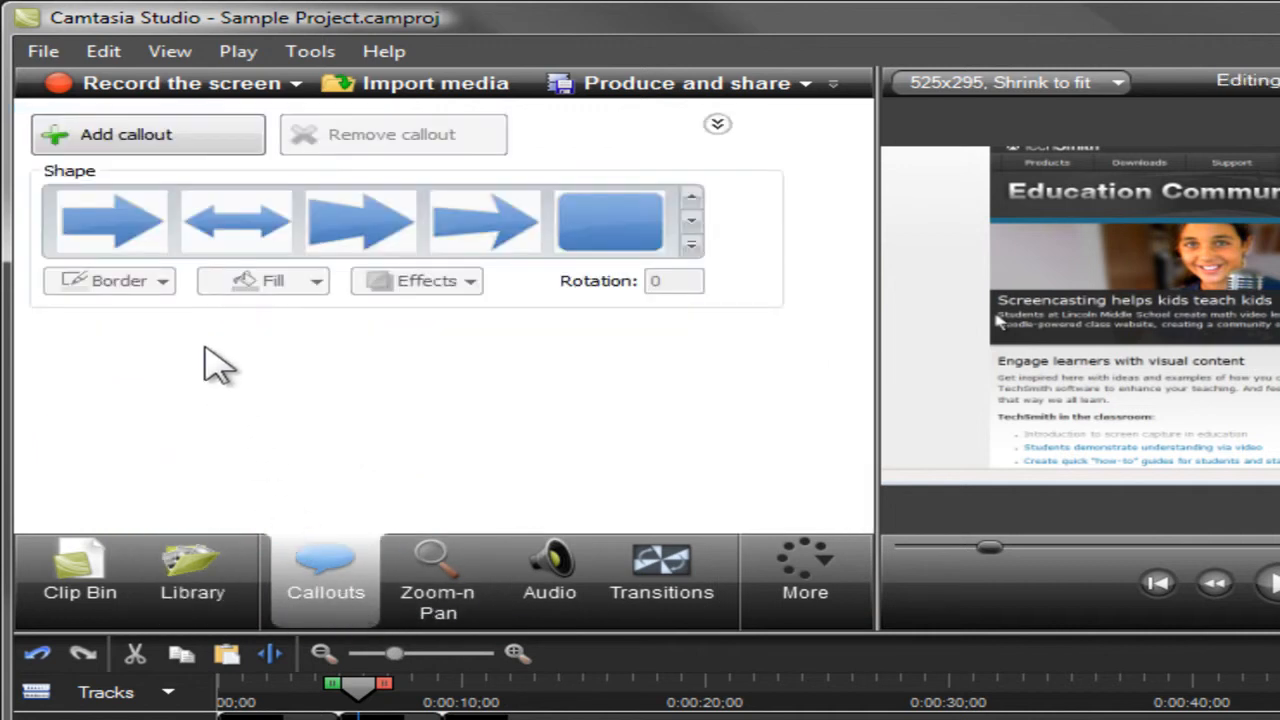
{"action": "left_click", "coordinate": [150, 245]}
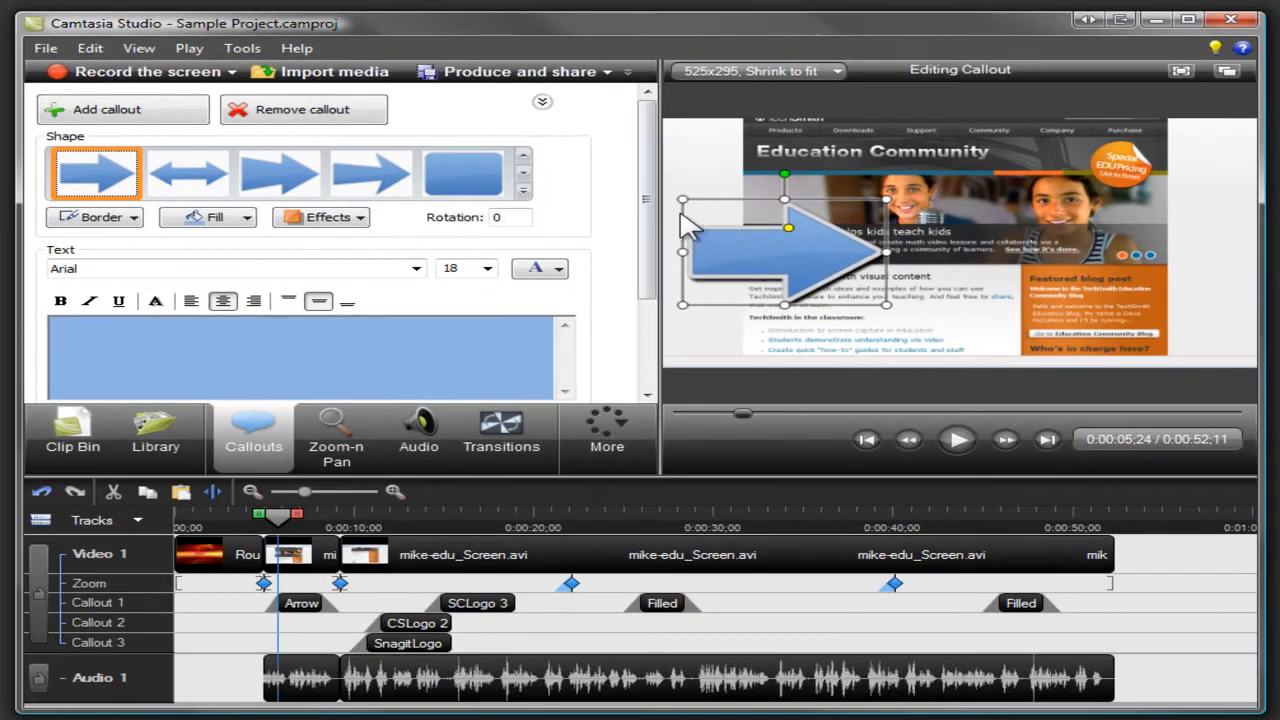
{"action": "left_click_drag", "start_coordinate": [682, 200], "coordinate": [772, 197]}
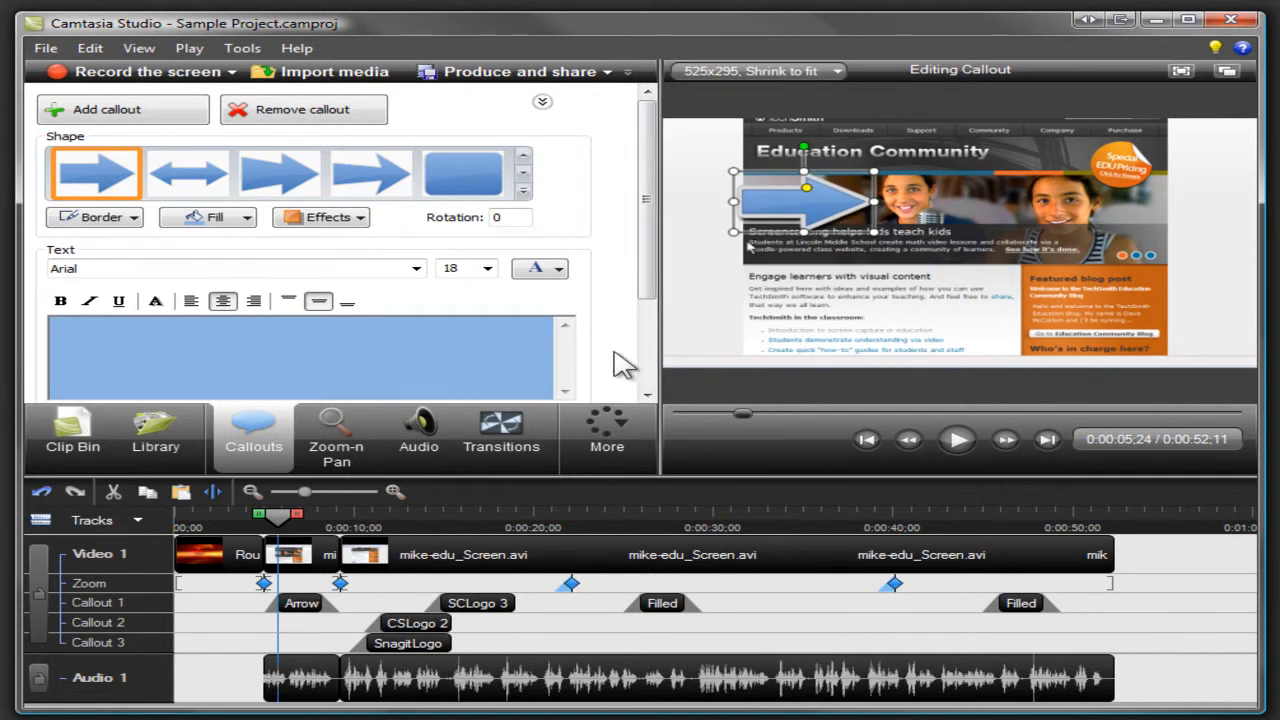
Step: Add a Fade through black transition between the Rounded Angles Title and the first mike-edu_Screen.avi clip, and return to the timeline
{"action": "left_click", "coordinate": [511, 419]}
{"action": "left_click_drag", "start_coordinate": [503, 248], "coordinate": [302, 552]}
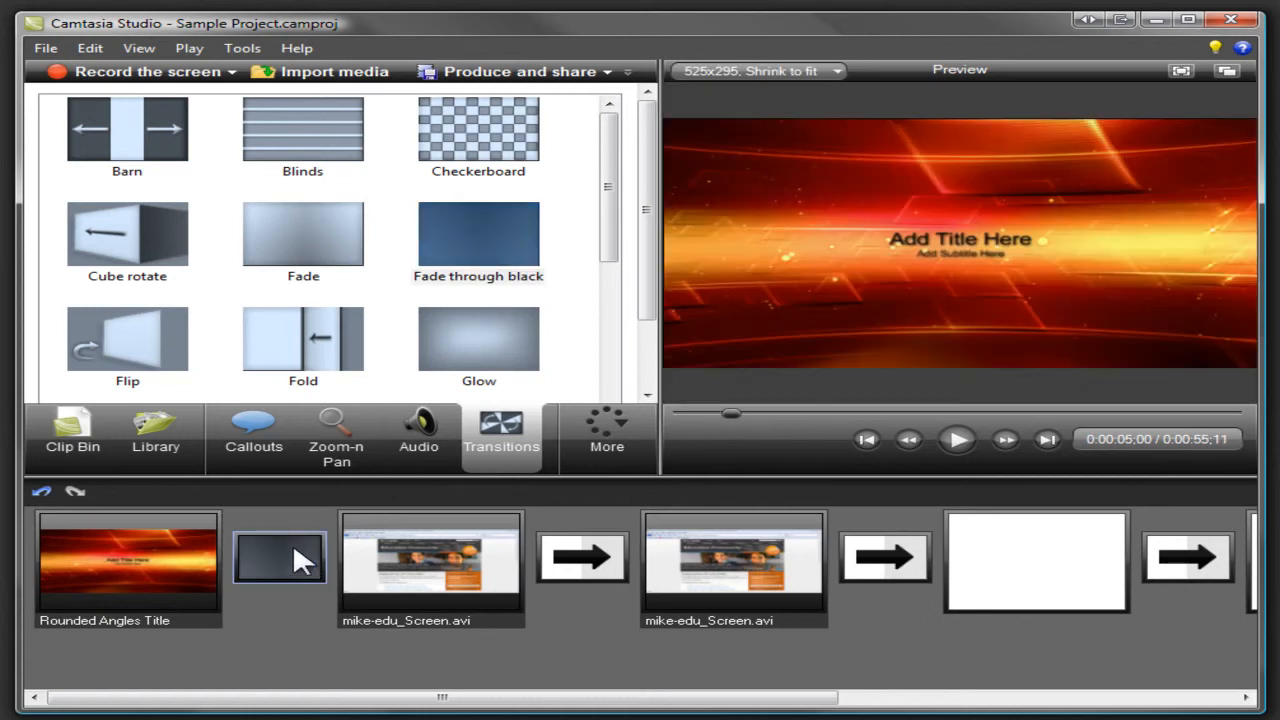
{"action": "left_click", "coordinate": [88, 445]}
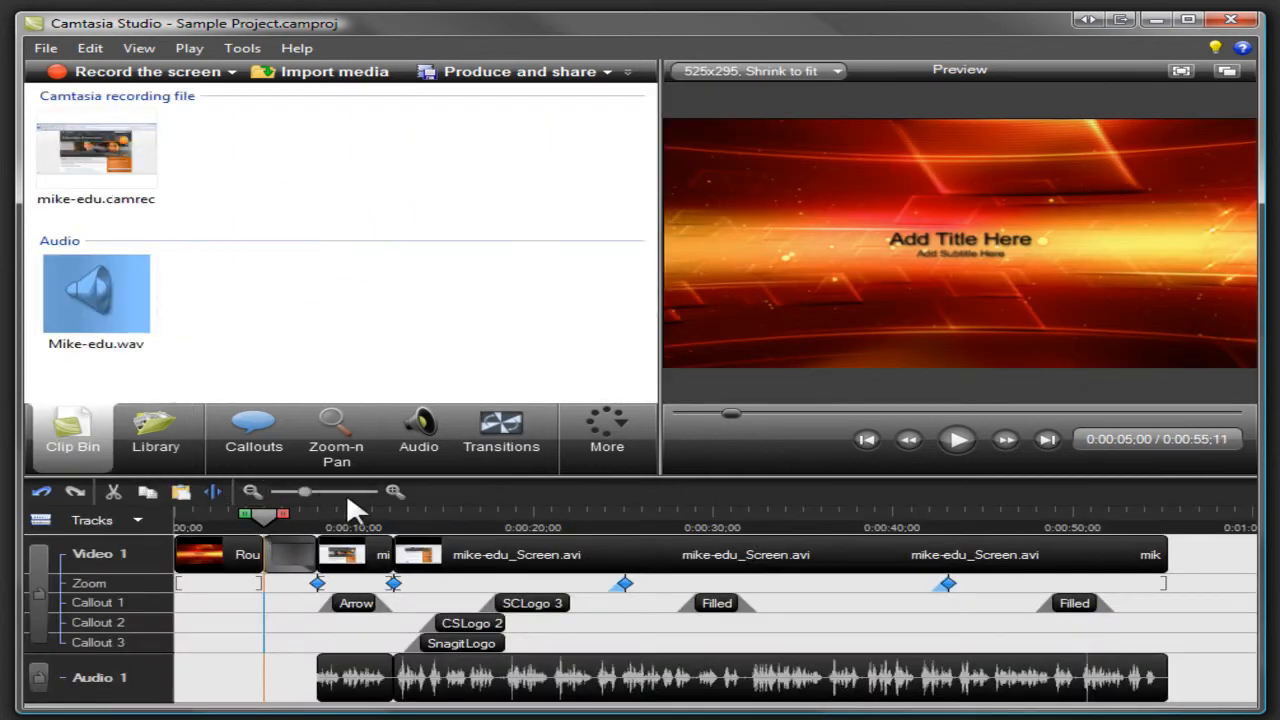
Step: Create a Zoom-n-Pan keyframe at 0:00:13;03 with a smaller zoom frame positioned over the middle of the page text
{"action": "left_click", "coordinate": [410, 517]}
{"action": "left_click", "coordinate": [340, 425]}
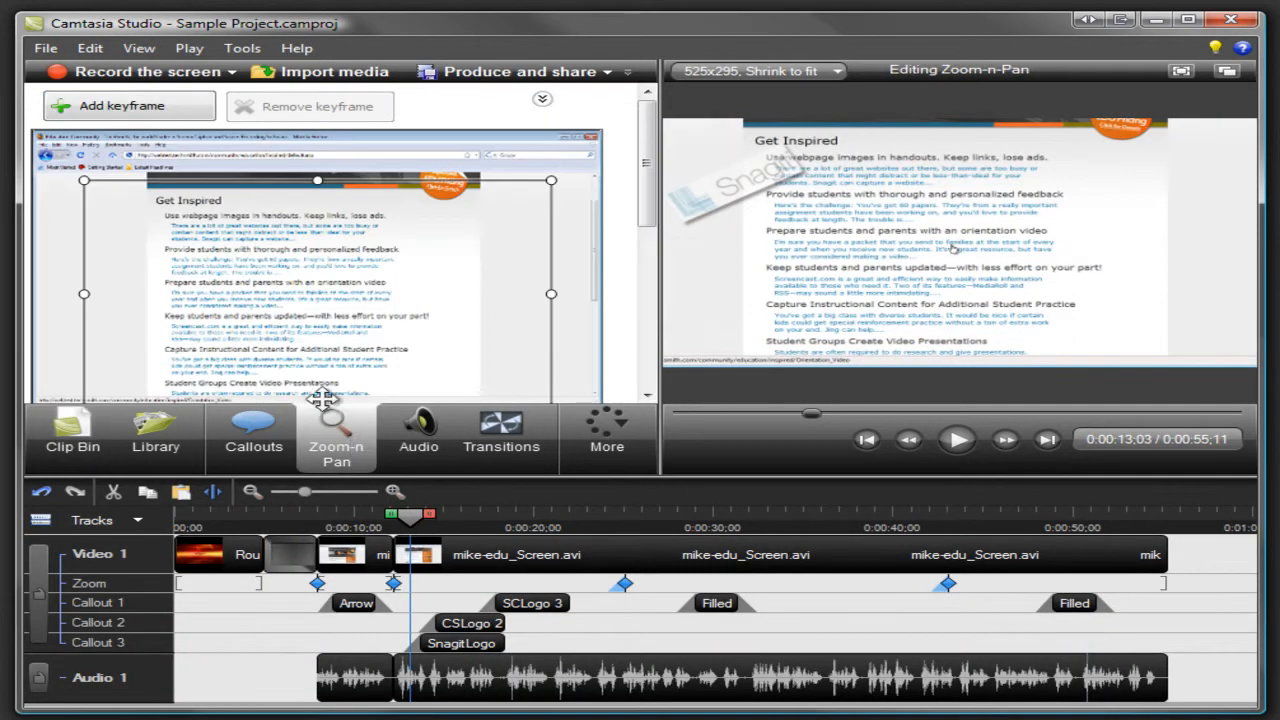
{"action": "left_click_drag", "start_coordinate": [84, 180], "coordinate": [262, 280]}
{"action": "left_click_drag", "start_coordinate": [335, 345], "coordinate": [265, 302]}
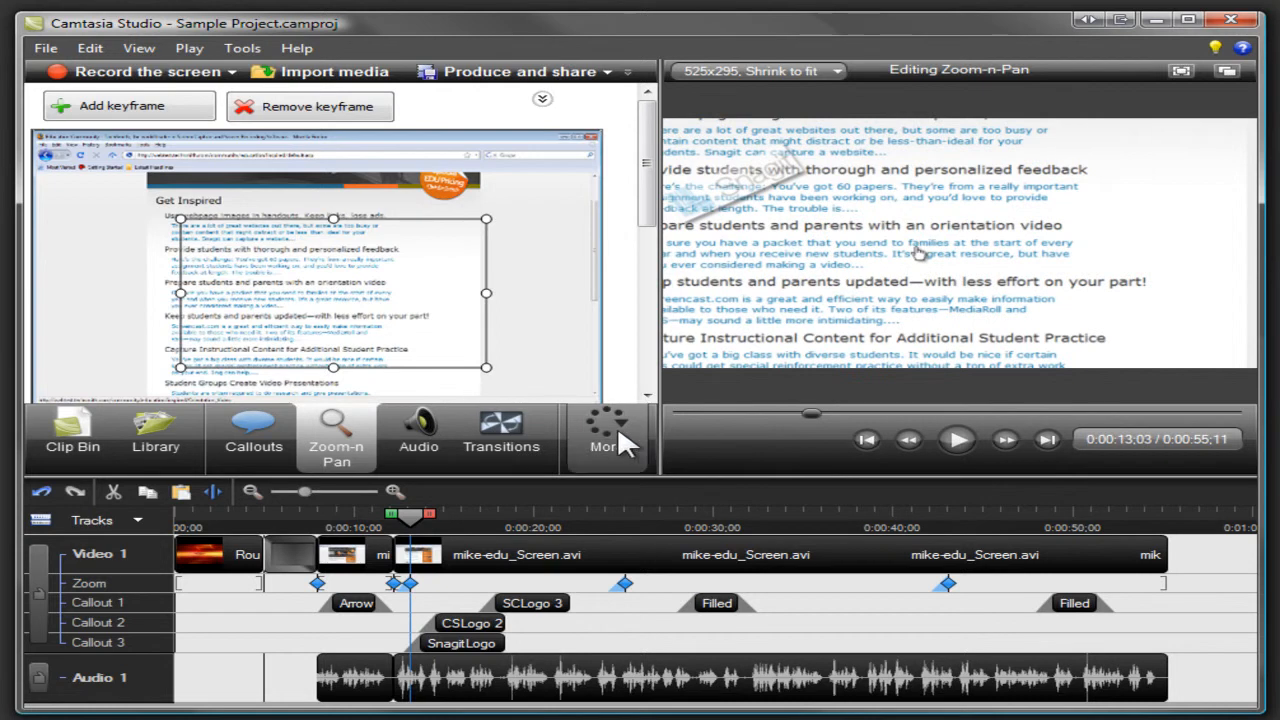
Step: Apply a yellow highlight effect to the mouse cursor in Cursor Effects
{"action": "left_click", "coordinate": [617, 440]}
{"action": "left_click", "coordinate": [623, 466]}
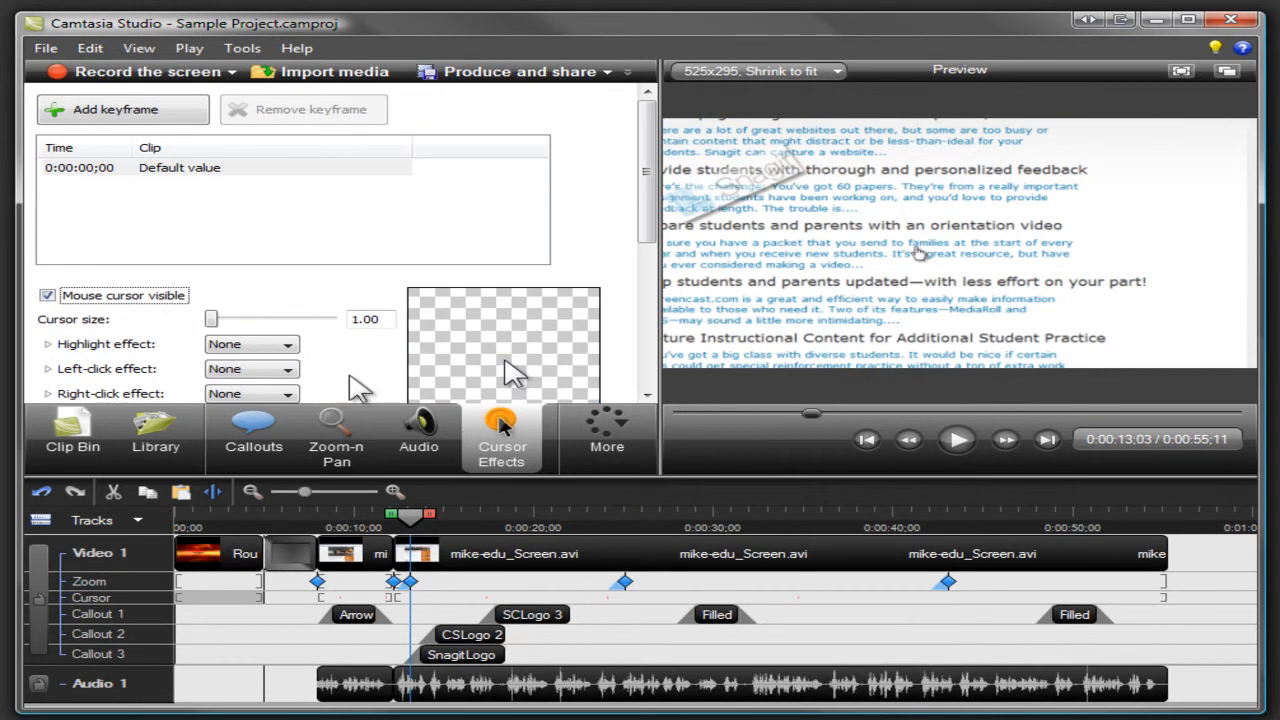
{"action": "left_click", "coordinate": [287, 344]}
{"action": "left_click", "coordinate": [287, 372]}
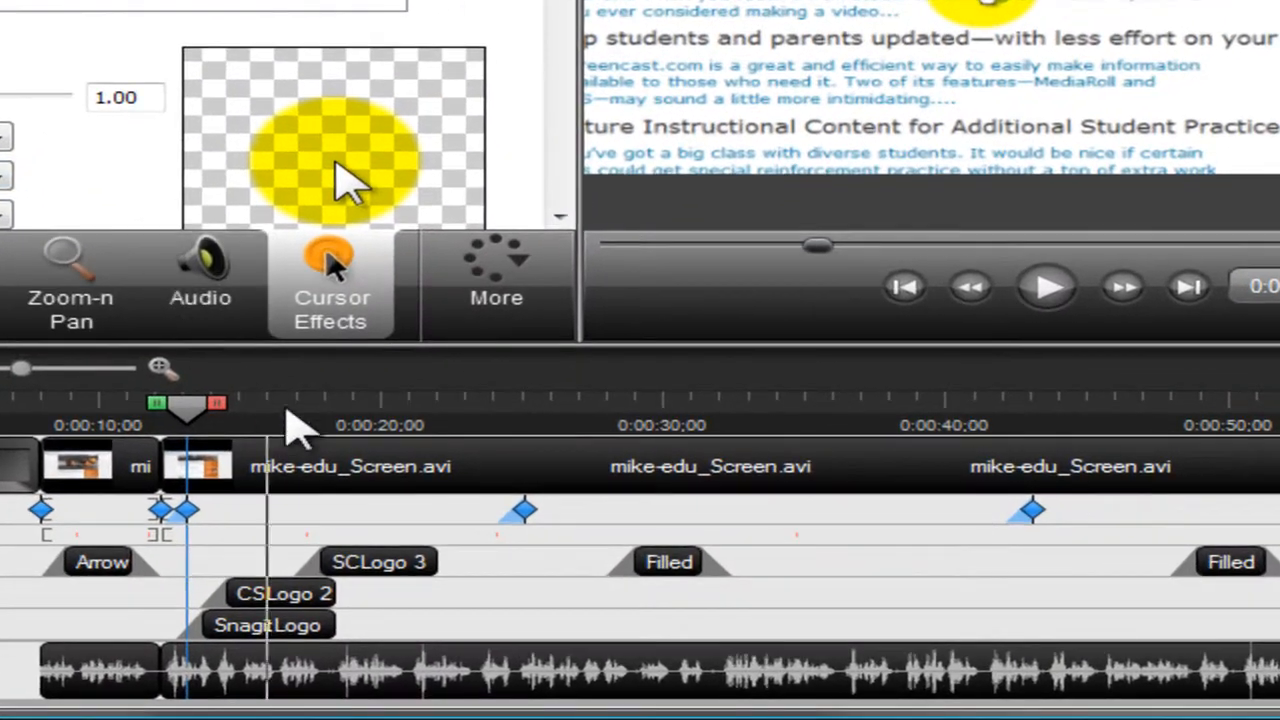
Step: Enlarge the filled text callout near 0:00:29 on the Callout 1 track and leave callout editing for the Clip Bin
{"action": "left_click", "coordinate": [650, 567]}
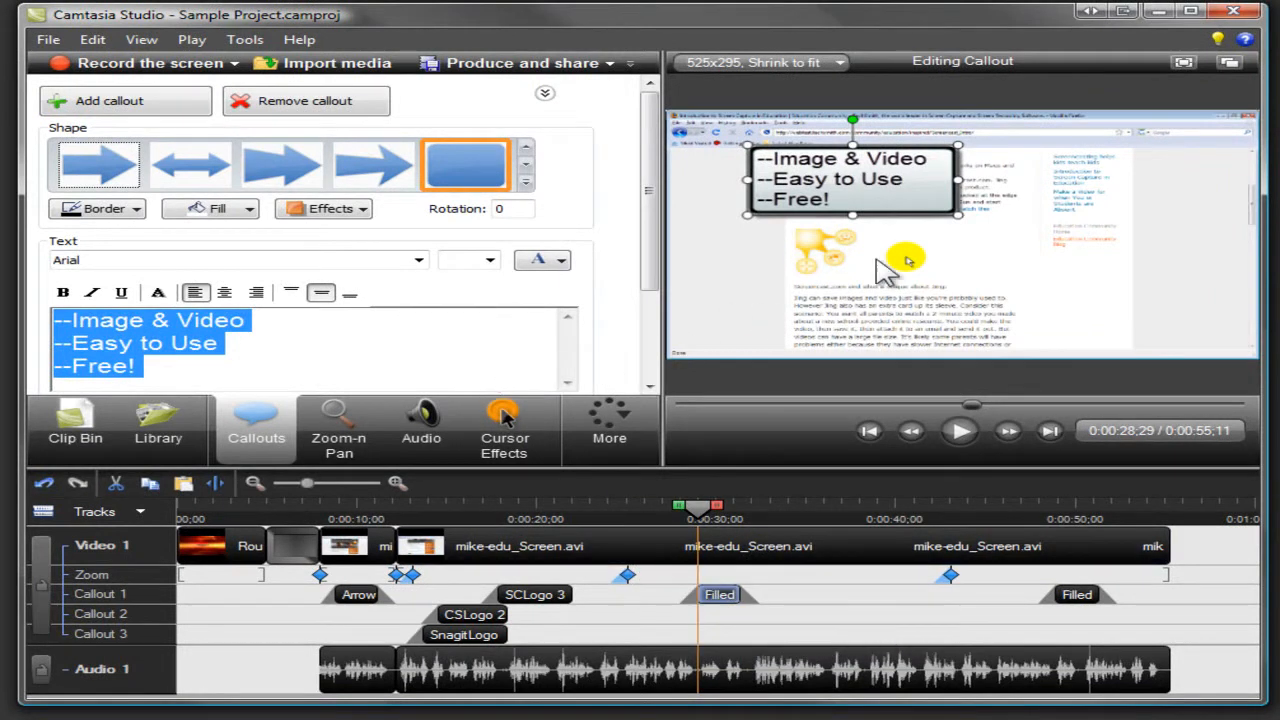
{"action": "left_click_drag", "start_coordinate": [957, 213], "coordinate": [1010, 250]}
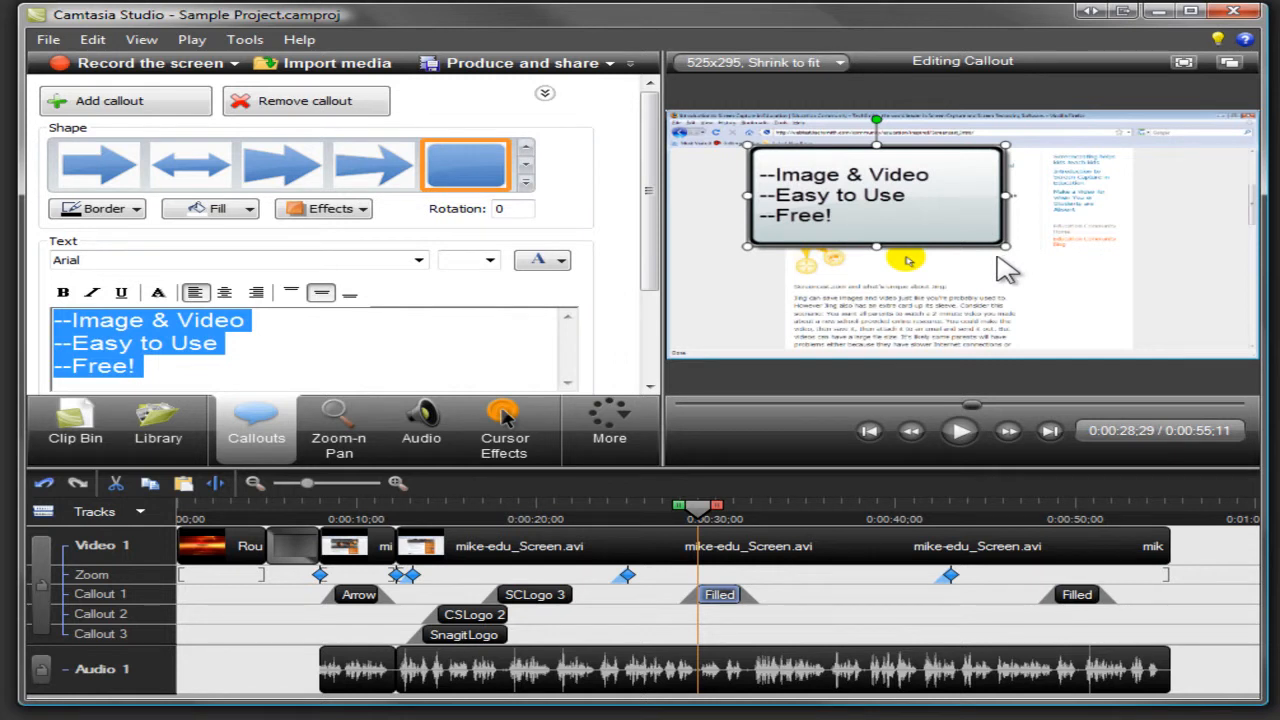
{"action": "left_click", "coordinate": [104, 425]}
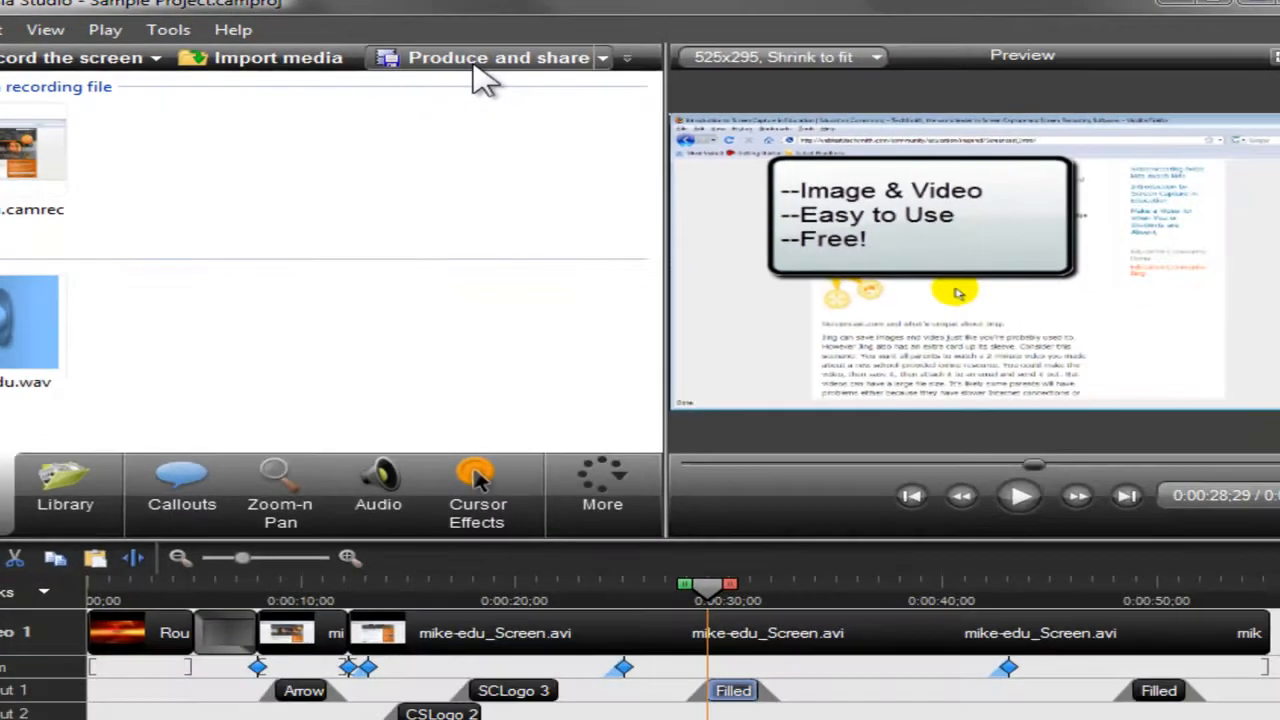
Step: Start producing the video with the Blog preset and proceed through the Production Wizard
{"action": "left_click", "coordinate": [478, 72]}
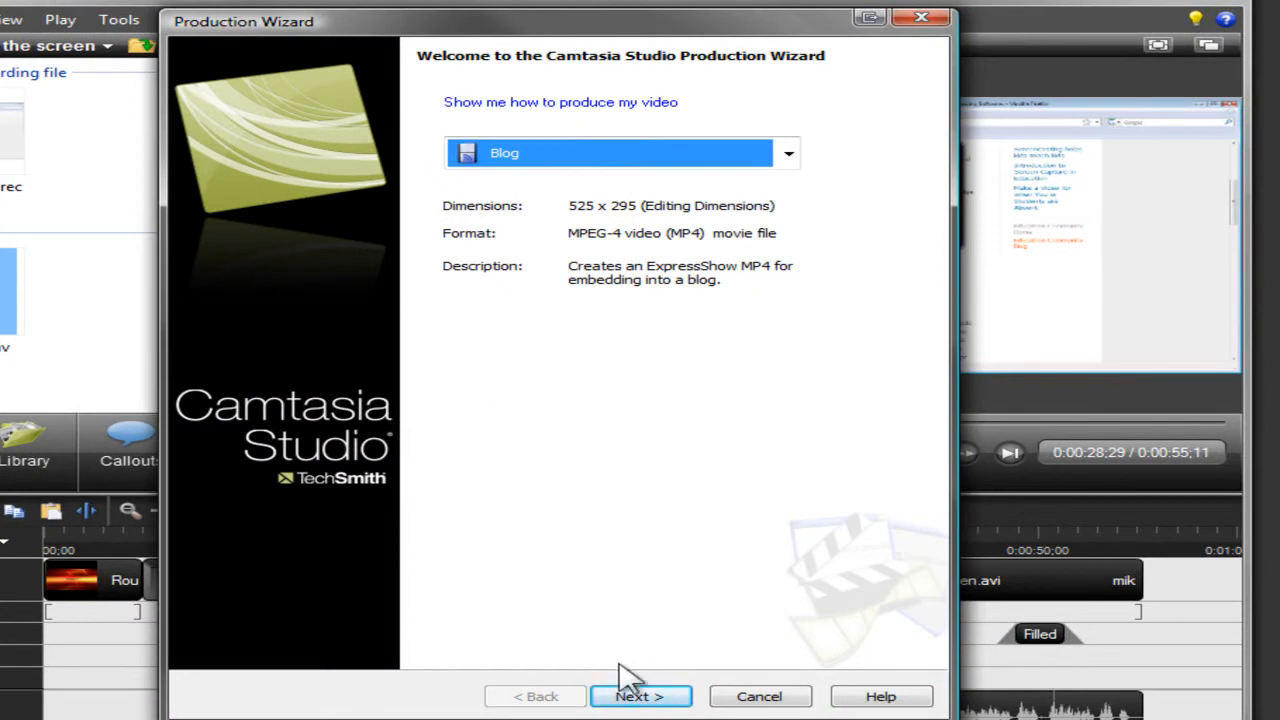
{"action": "left_click", "coordinate": [640, 690]}
{"action": "left_click", "coordinate": [640, 696]}
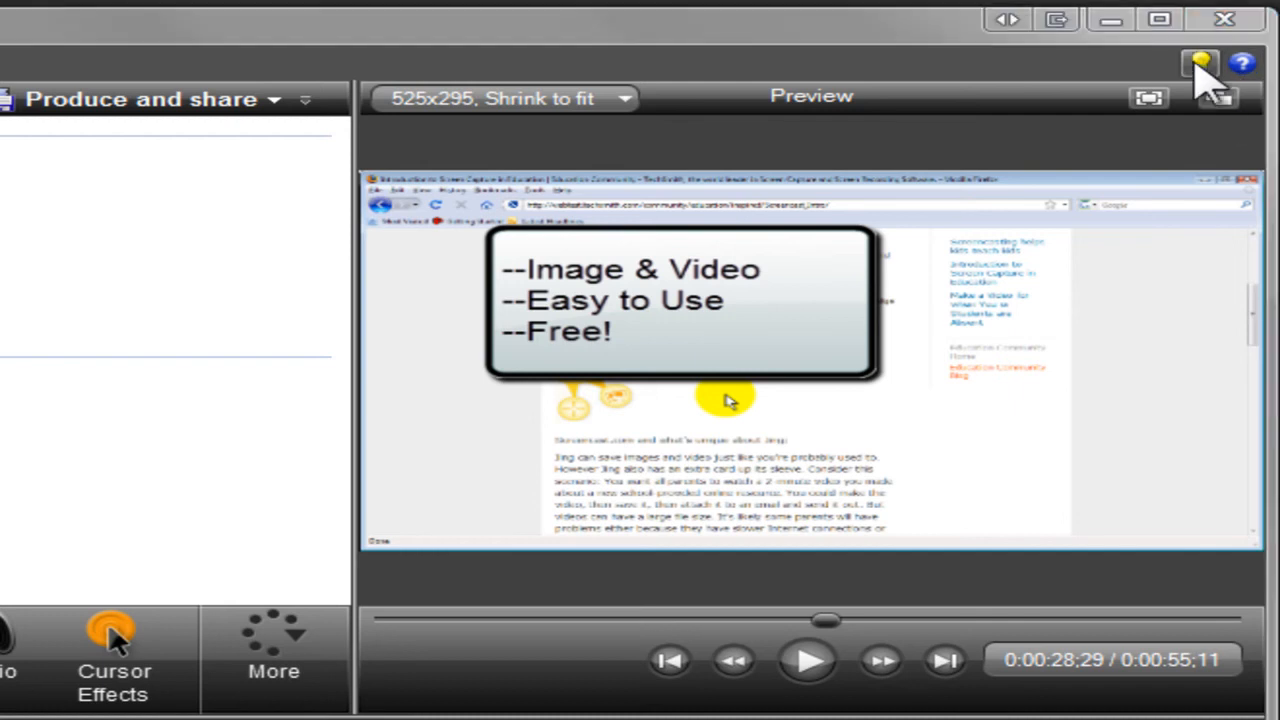
Step: Open the TechSmith Learning Center website from the editor's tutorial link
{"action": "left_click", "coordinate": [1215, 46]}
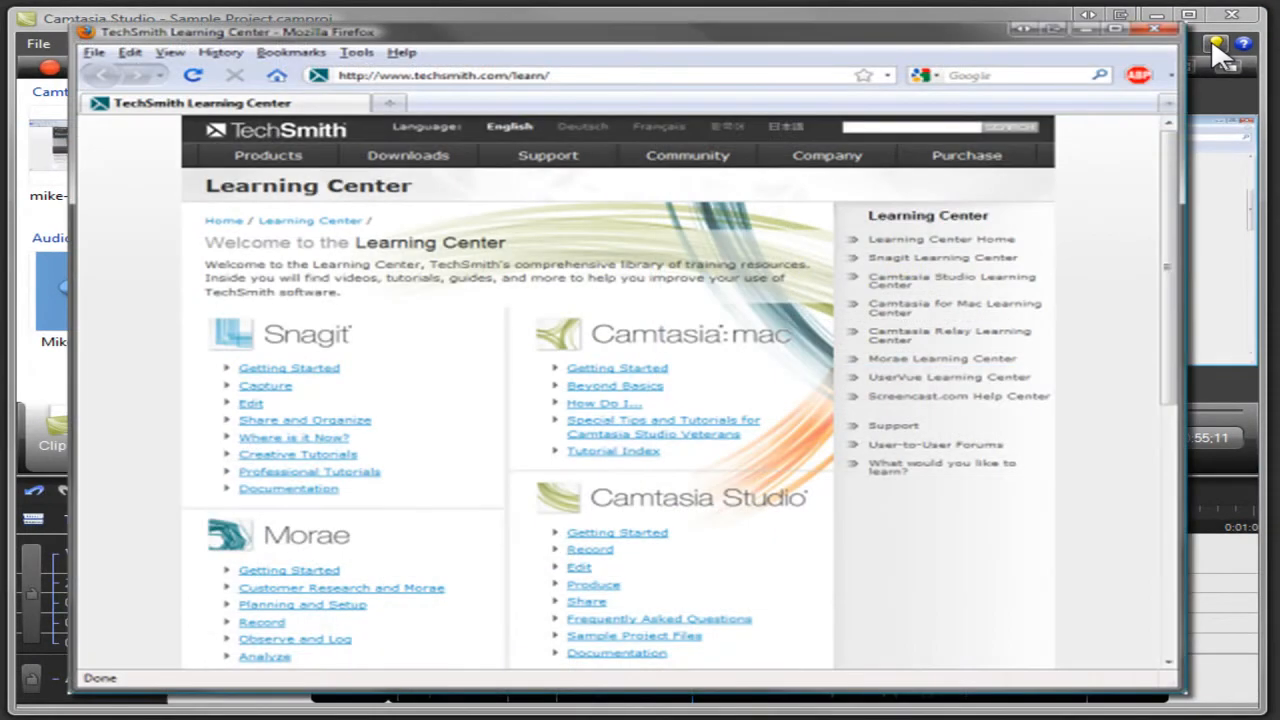